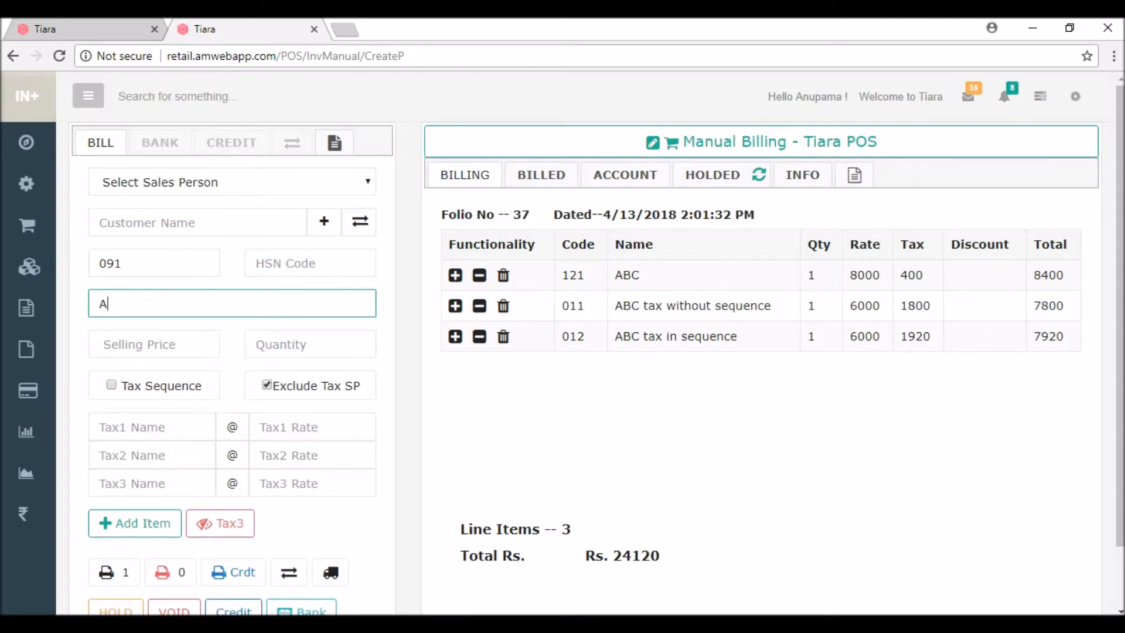
Step: Complete the item name as ABC 1 and set its selling price to 100 and quantity to 1
text(1)
key(Tab)
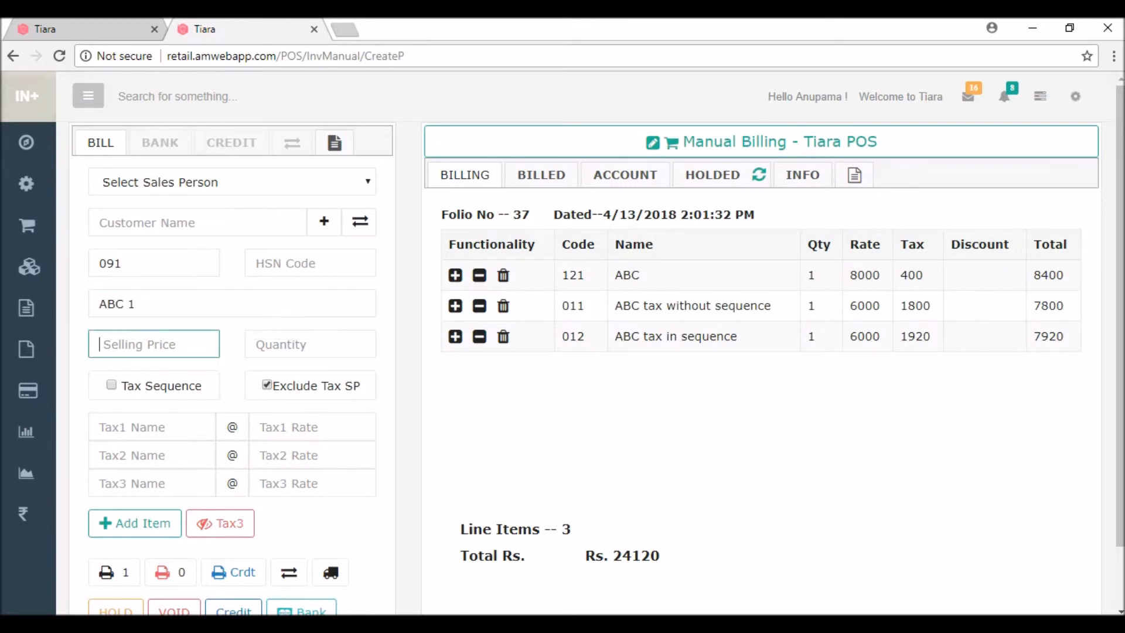
text(100)
key(Tab)
text(1)
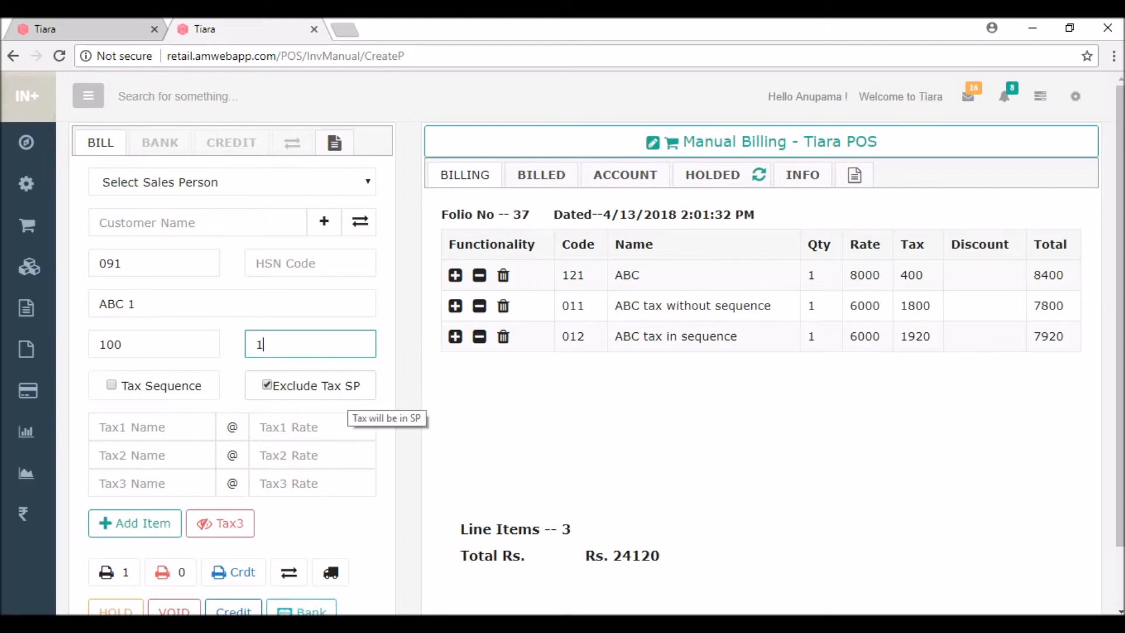
Step: Apply GST at a rate of 10 as the first tax and add the item to the bill
click(152, 427)
text(GST)
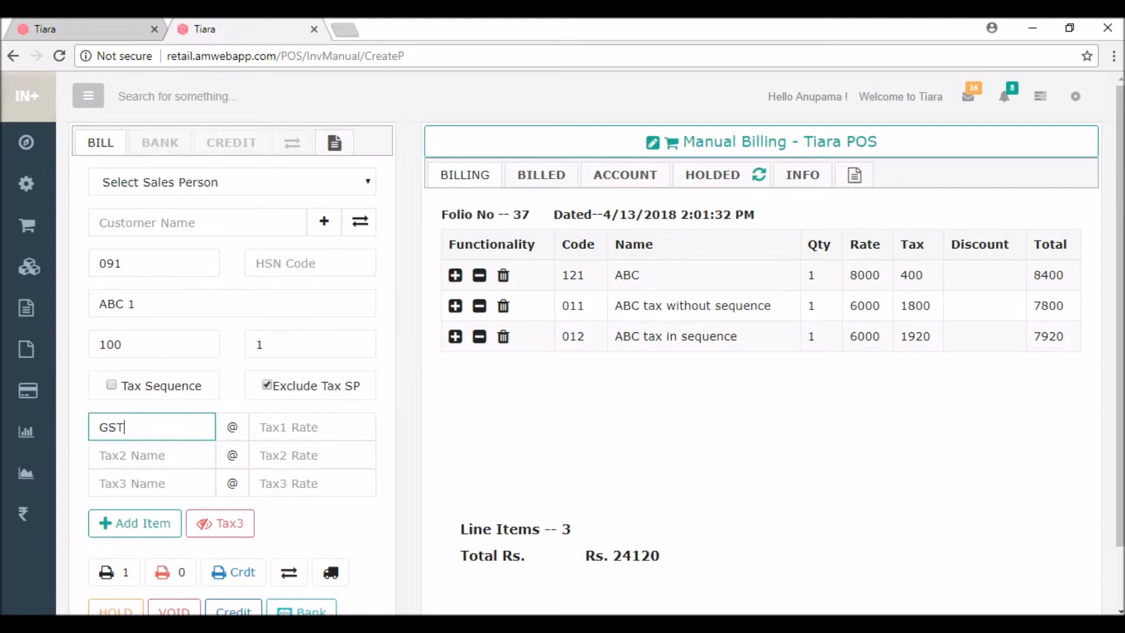
key(Tab)
text(10)
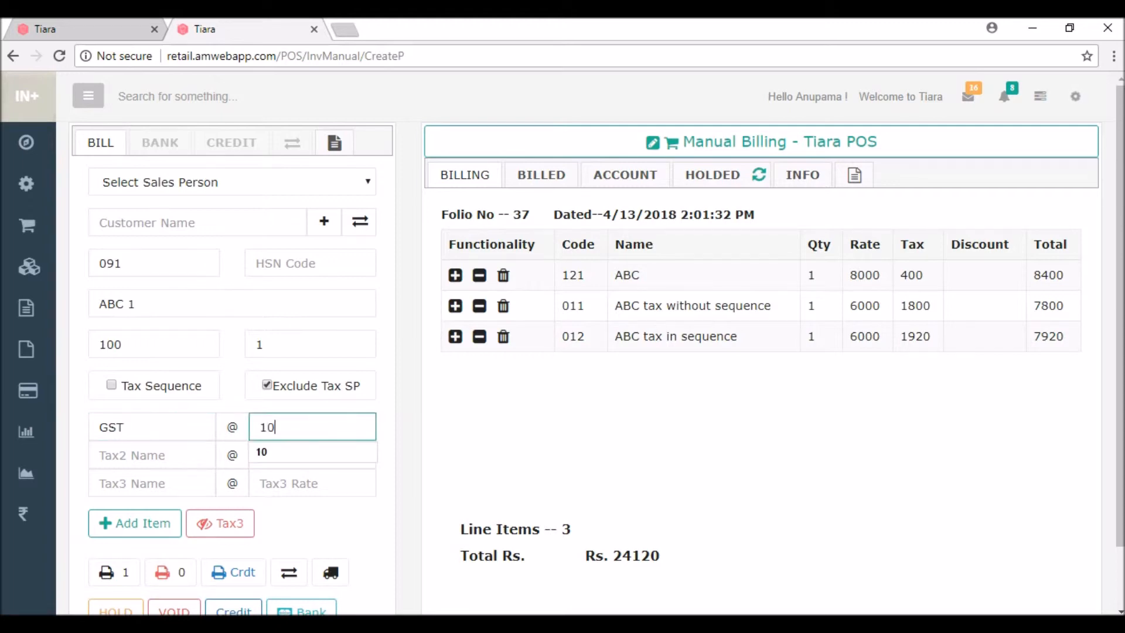
click(135, 523)
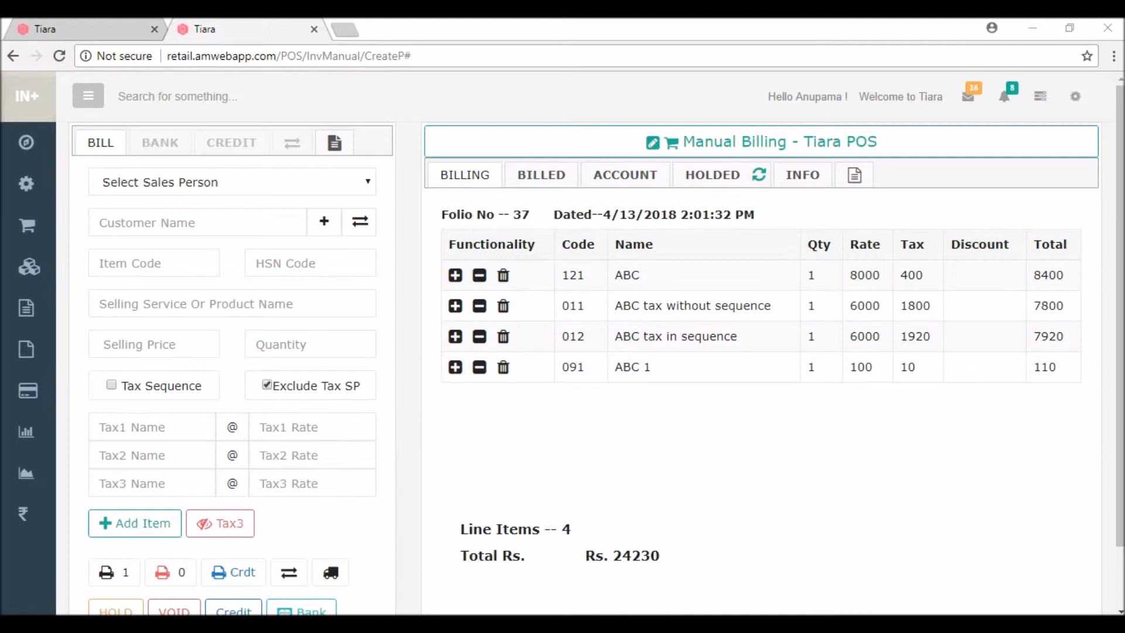
Step: Fill in another item with code 871, name ABC 2, selling price 100 and quantity 1
click(153, 263)
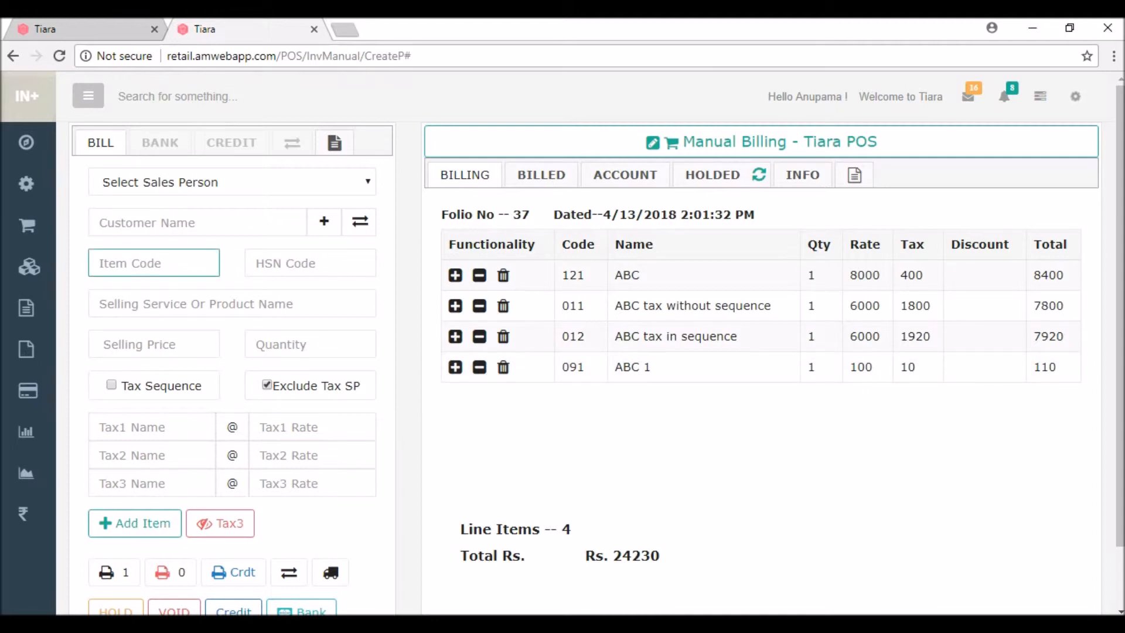
text(871)
click(232, 303)
text(ANC)
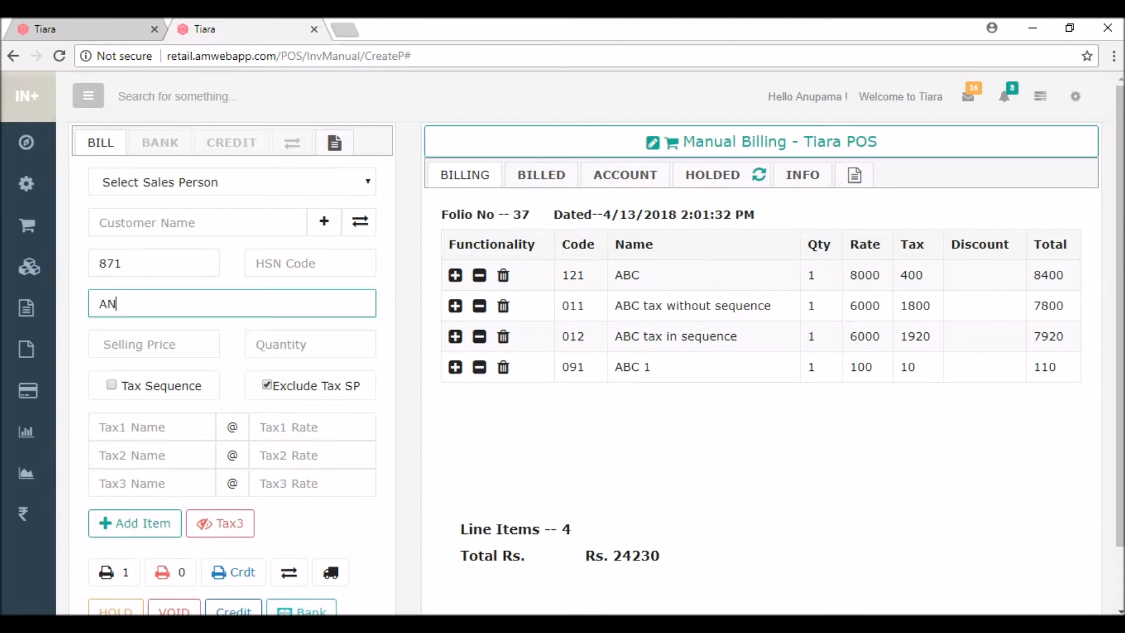
key(BackSpace)
key(BackSpace)
text(B)
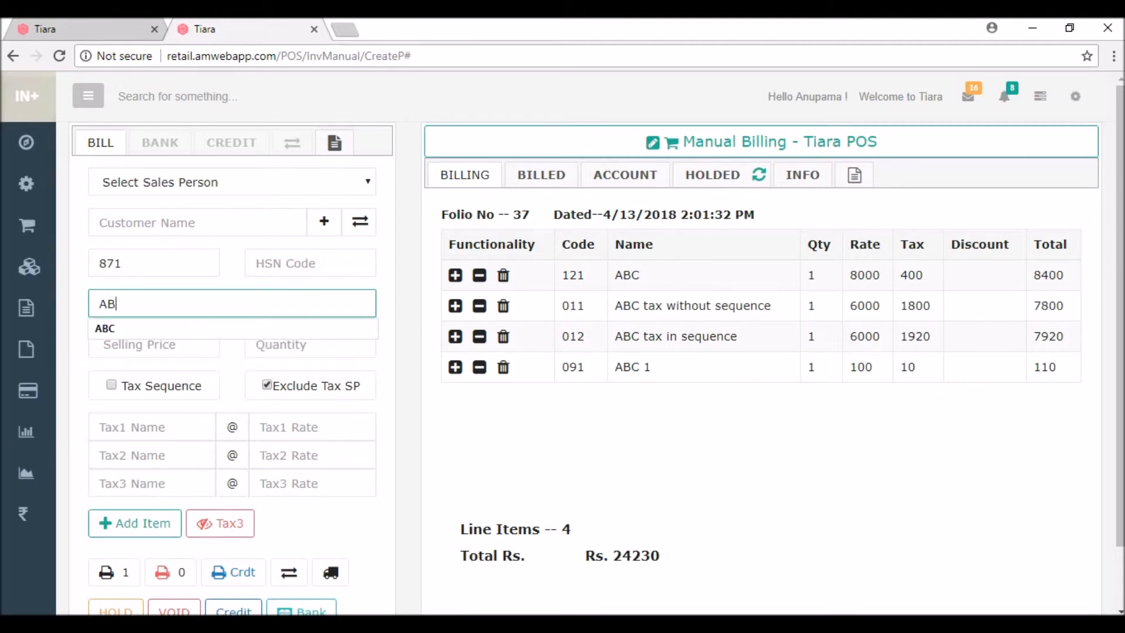
text(C 2)
click(153, 344)
text(100)
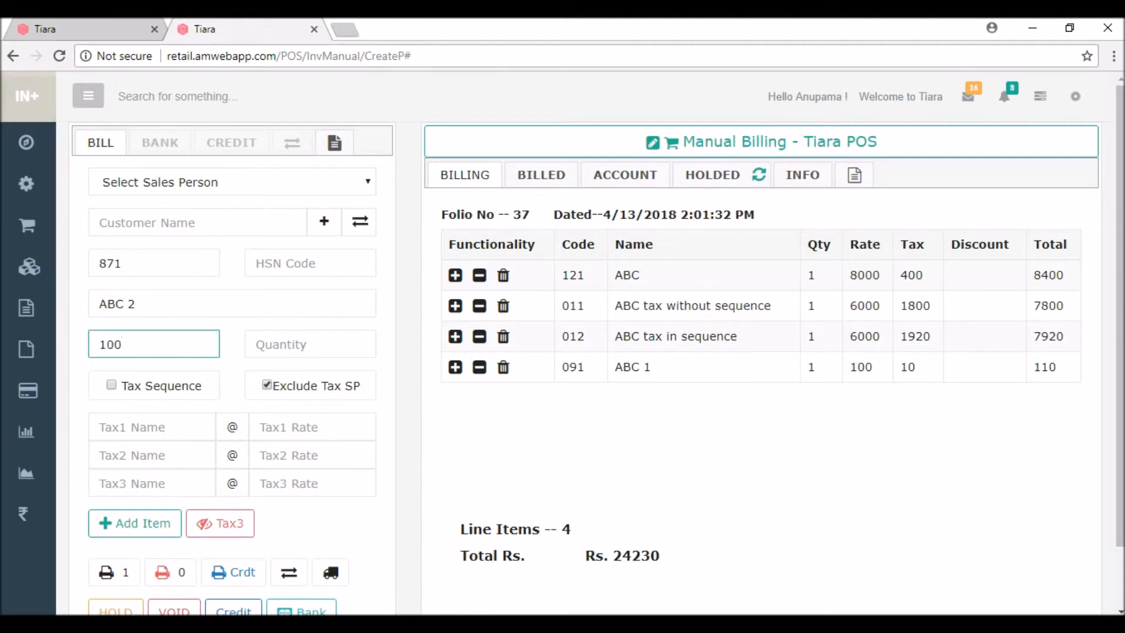
click(310, 344)
text(1)
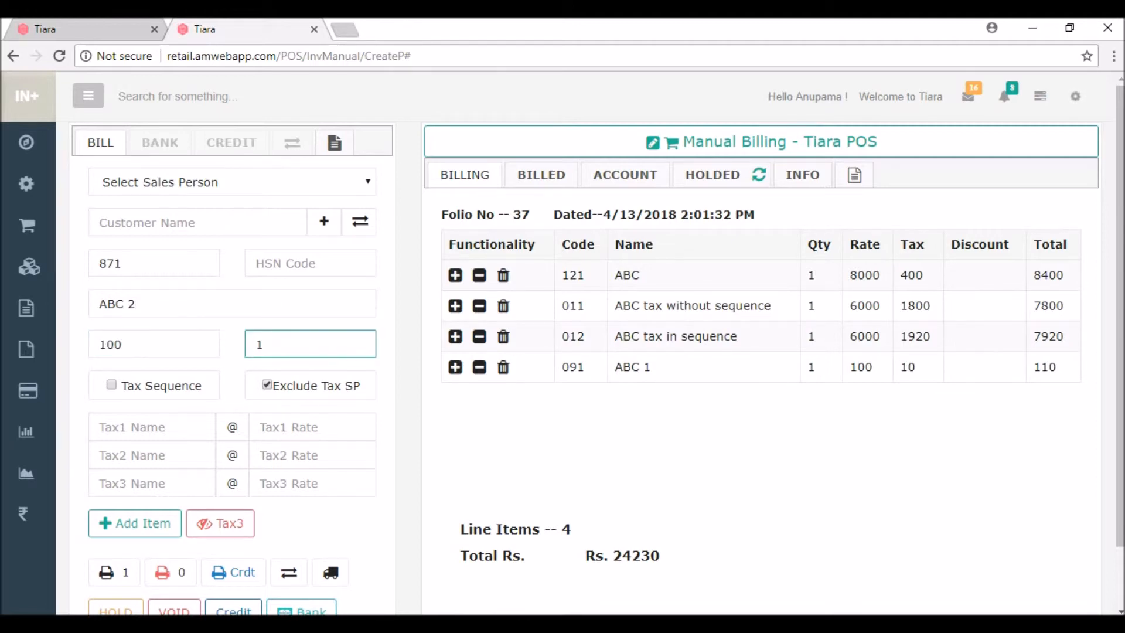
Step: Turn off Exclude Tax SP, set the first tax to GST at 10, and add the item to the bill
click(267, 385)
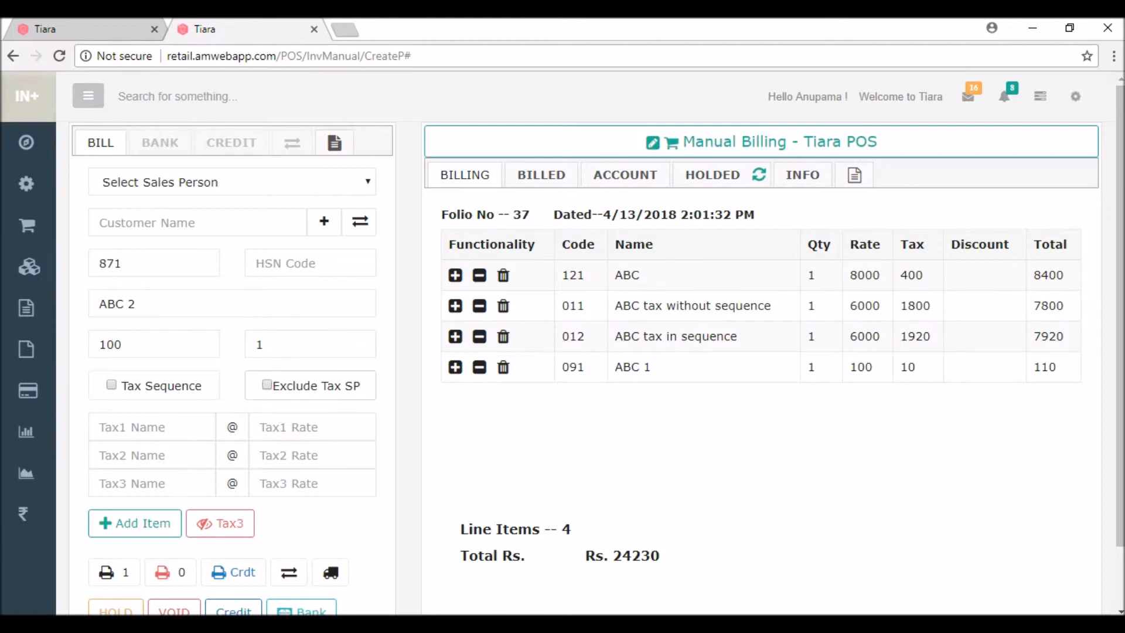
click(151, 426)
text(GST)
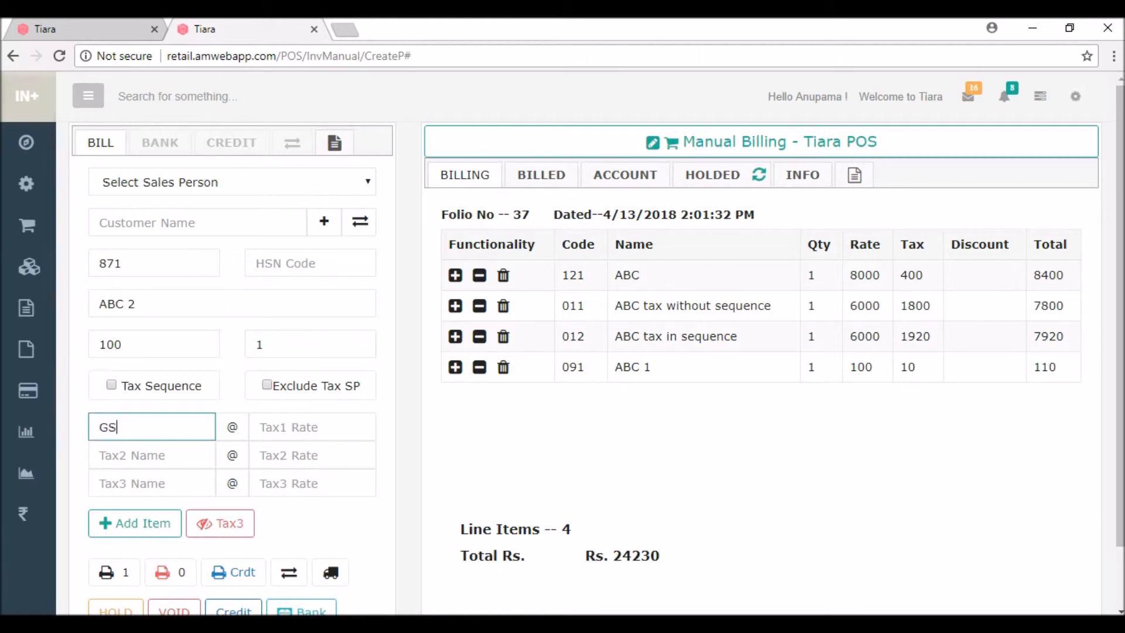
click(261, 426)
text(10)
click(135, 522)
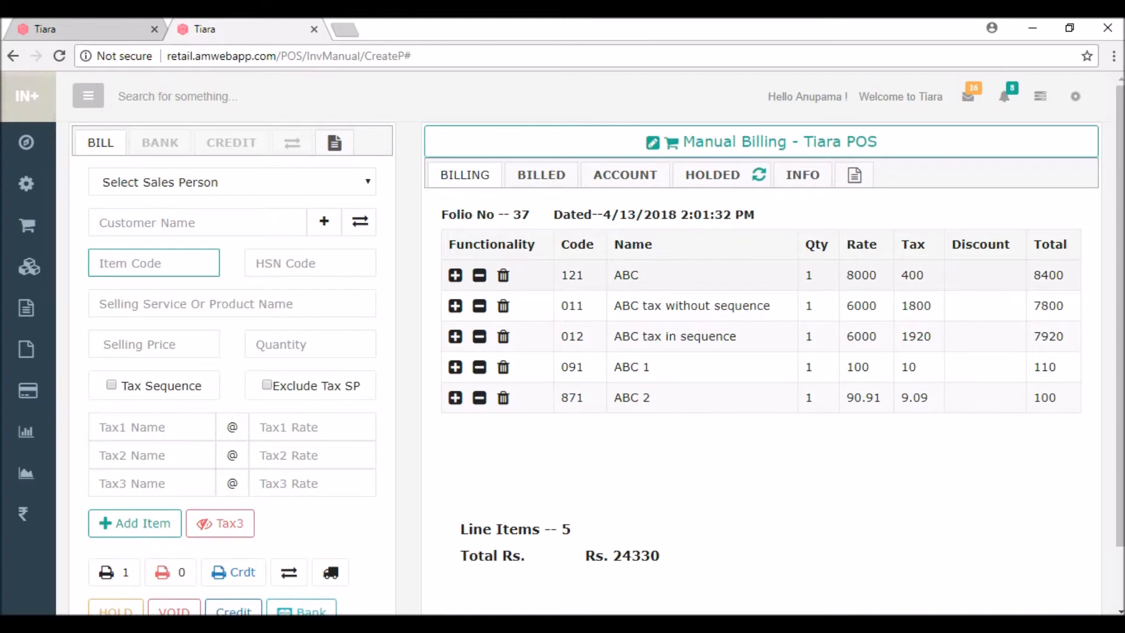
Step: Review the full invoice preview, and print and complete the bill using Microsoft Print to PDF
click(861, 175)
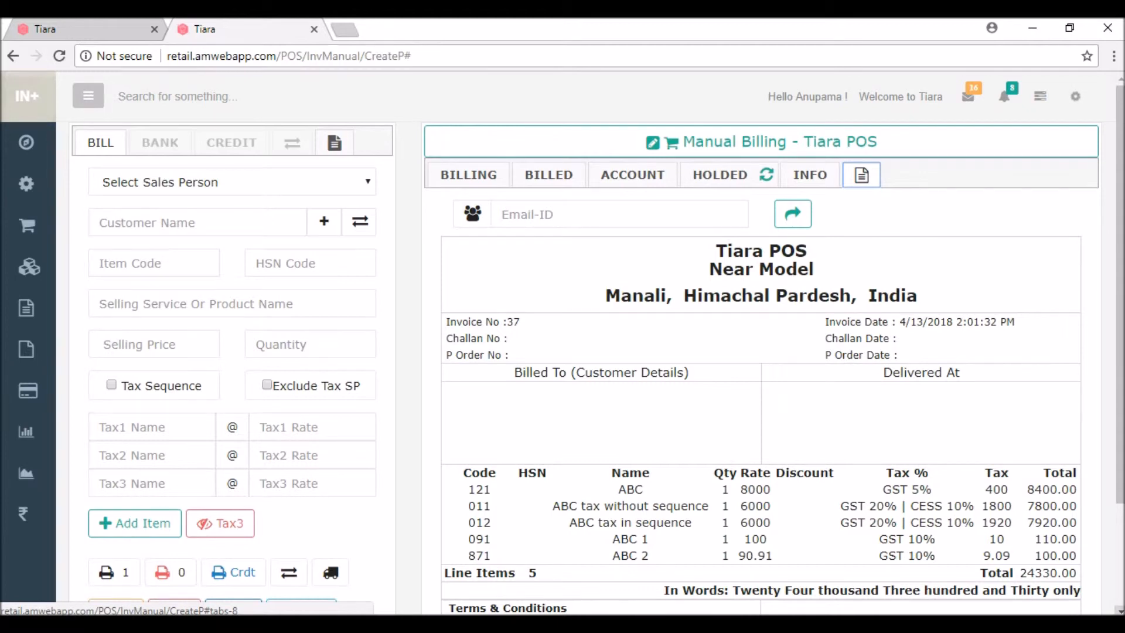
scroll(562, 345, down, 3)
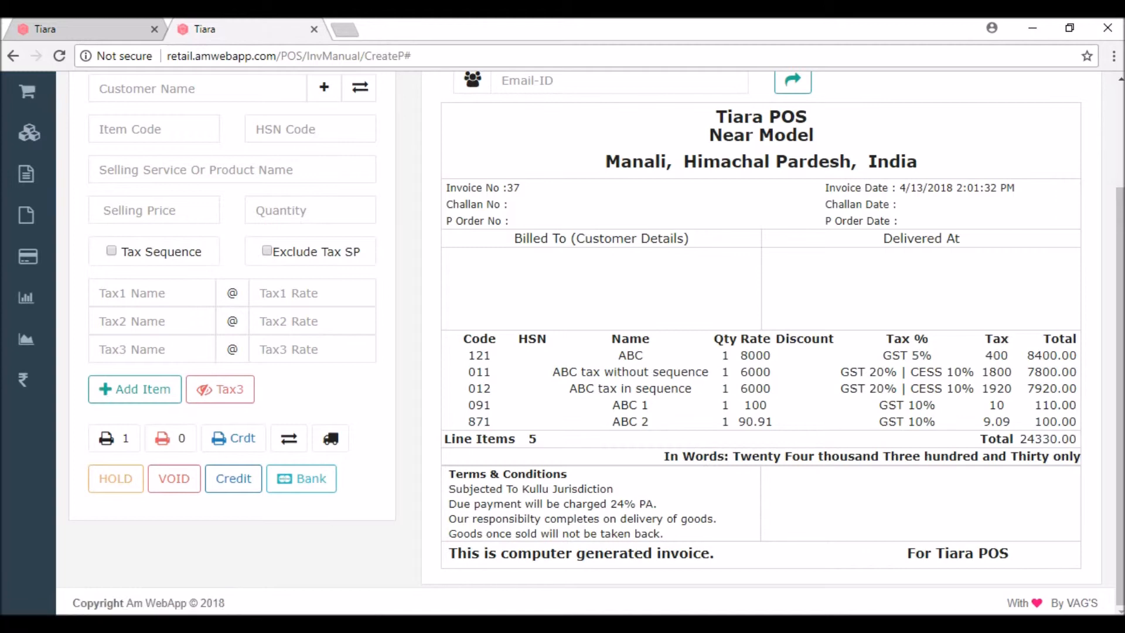
scroll(571, 340, up, 3)
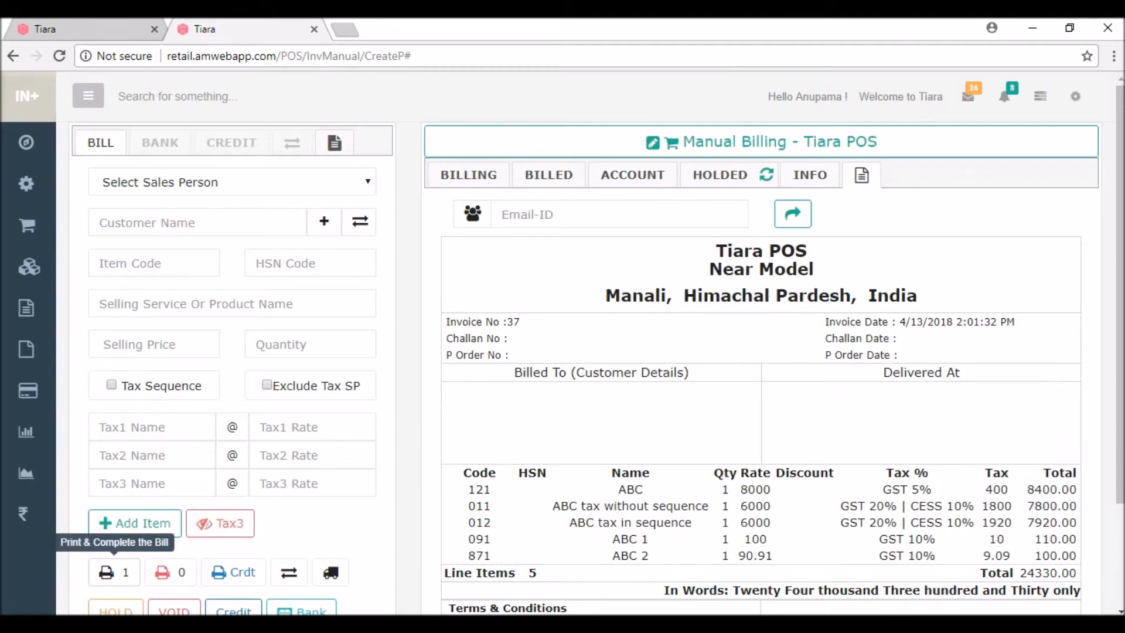
click(107, 572)
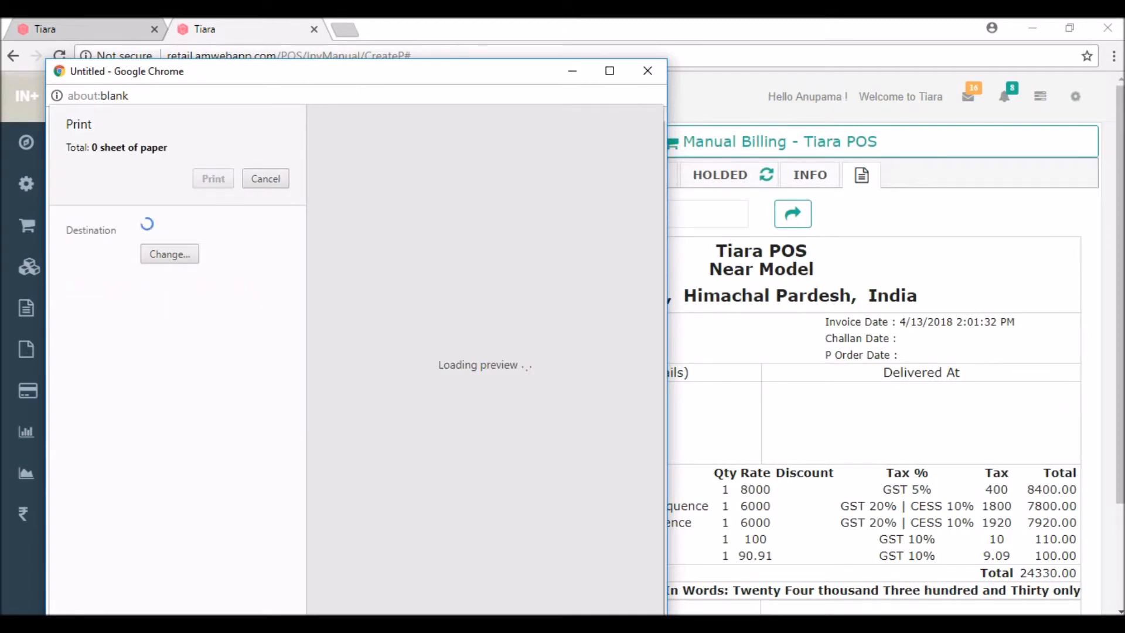
drag(352, 71, 354, 47)
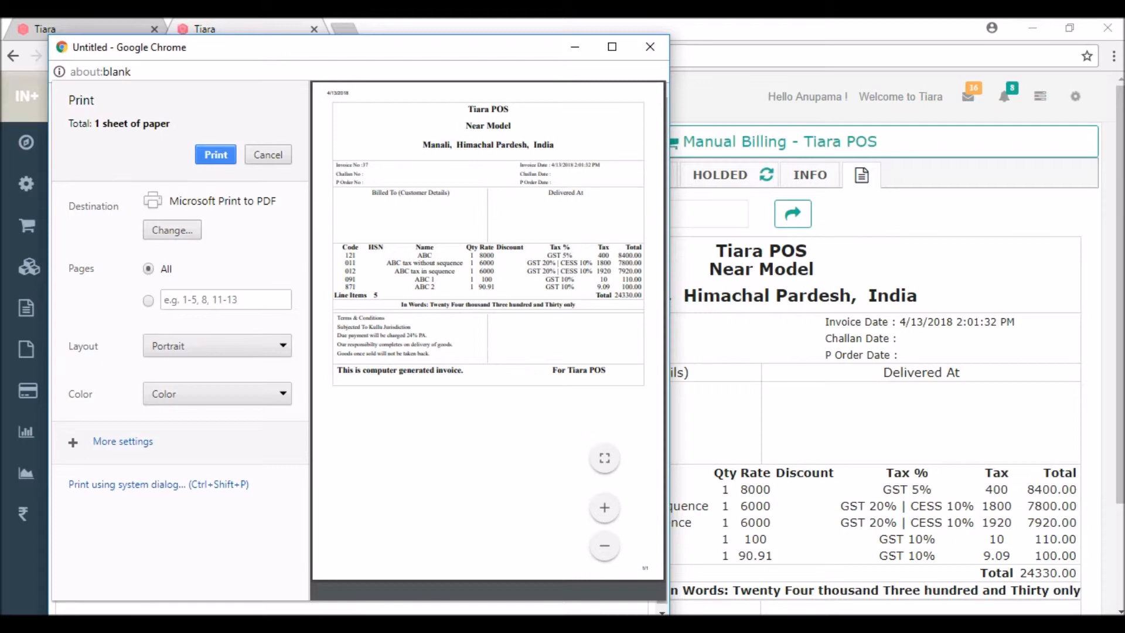
click(216, 155)
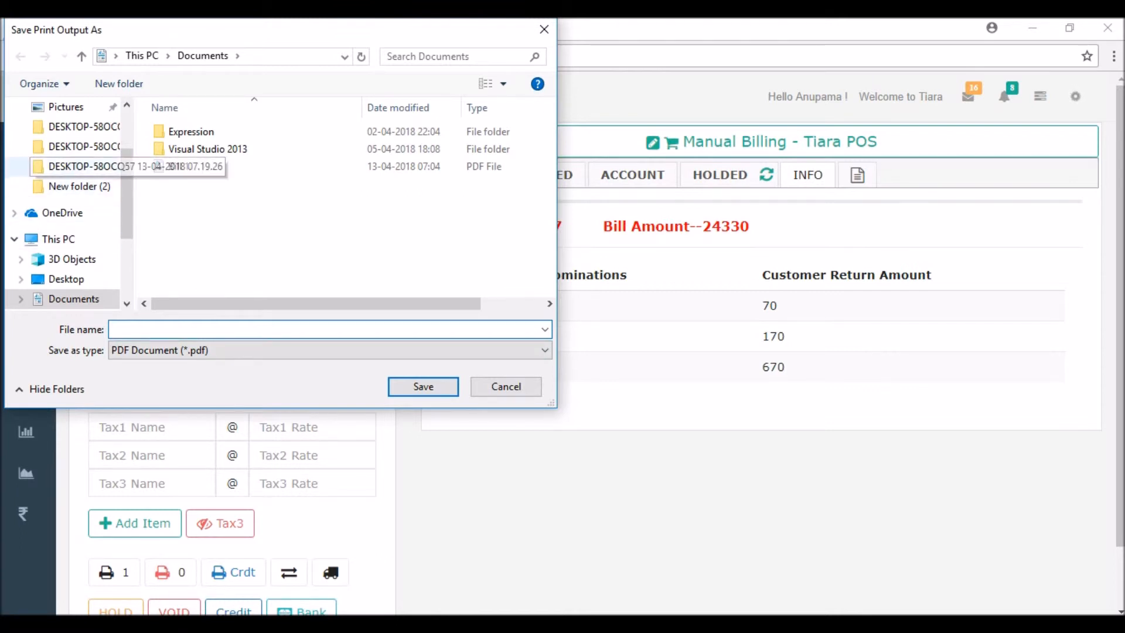
Step: Save the printed bill as a PDF named BILL 1 on the Desktop
click(126, 105)
click(127, 105)
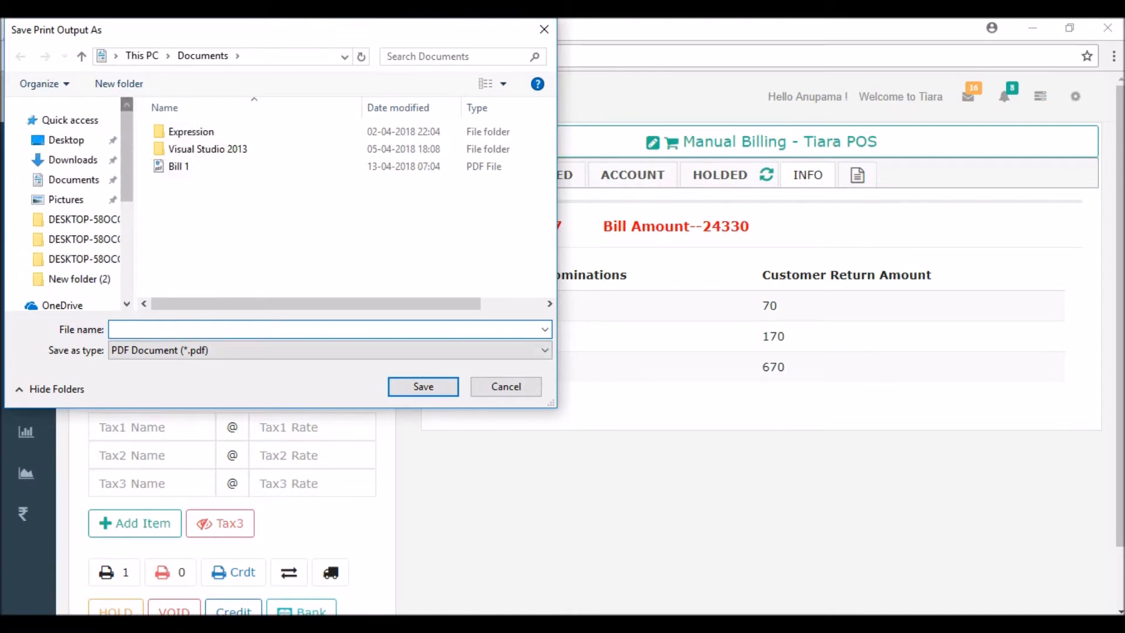
click(66, 140)
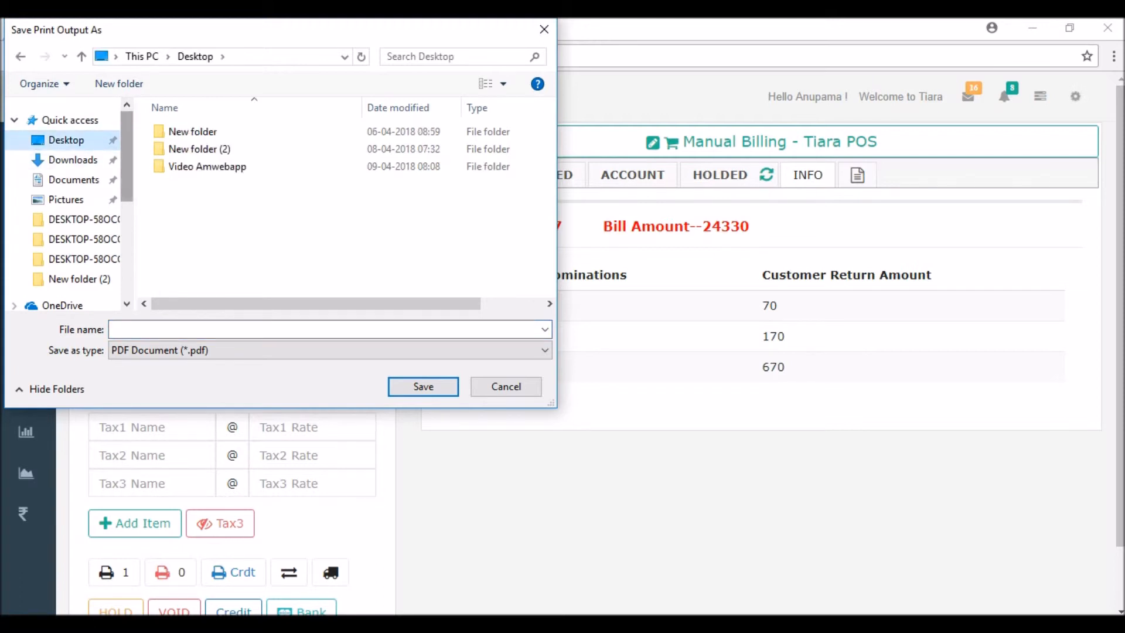
click(158, 329)
text(BILL )
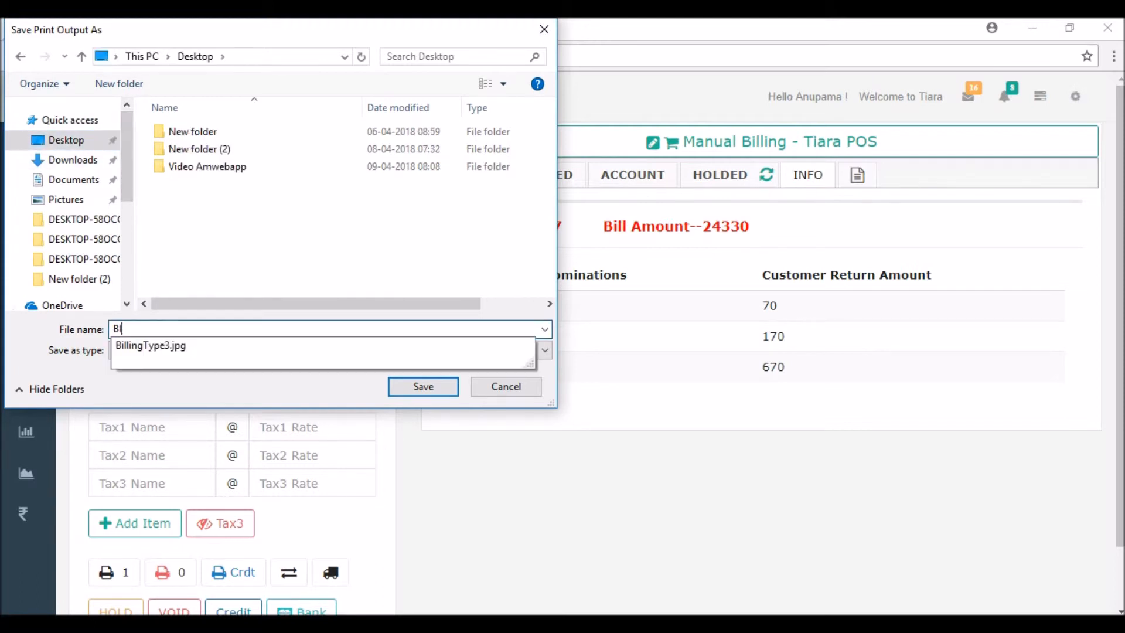
text(1)
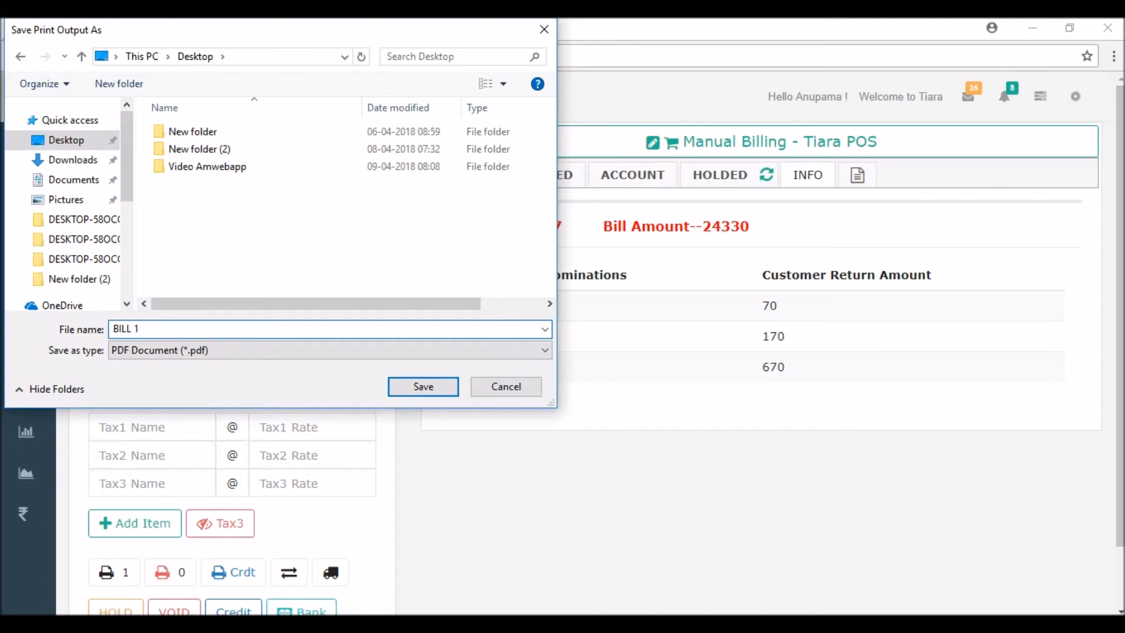
key(Return)
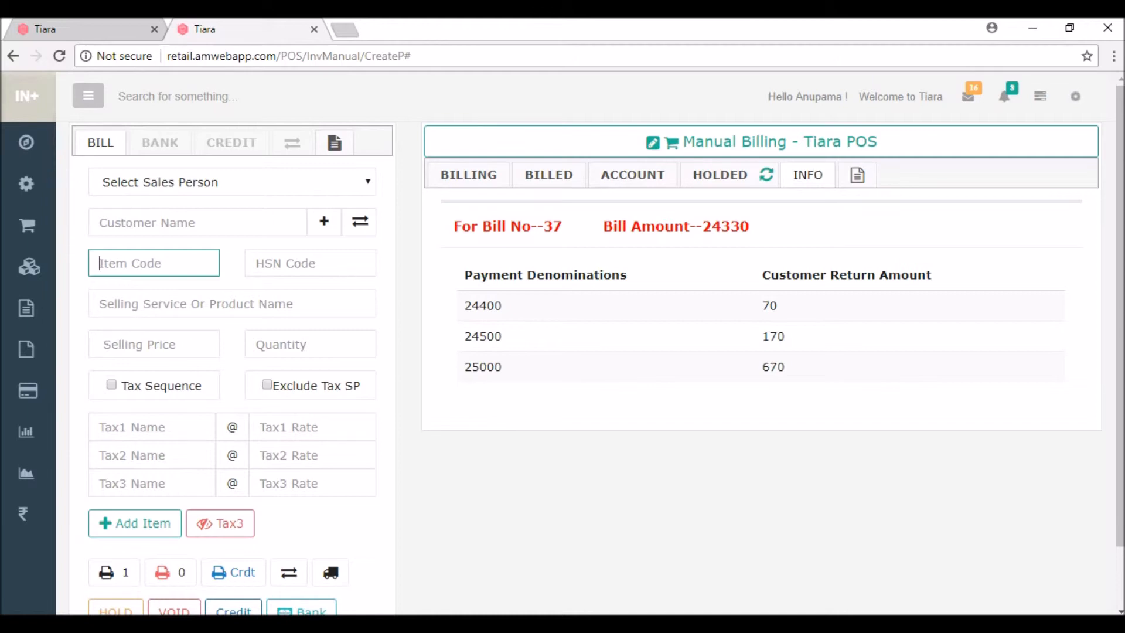
Step: Return to the empty billing view and enter the customer's name for a new bill
click(465, 175)
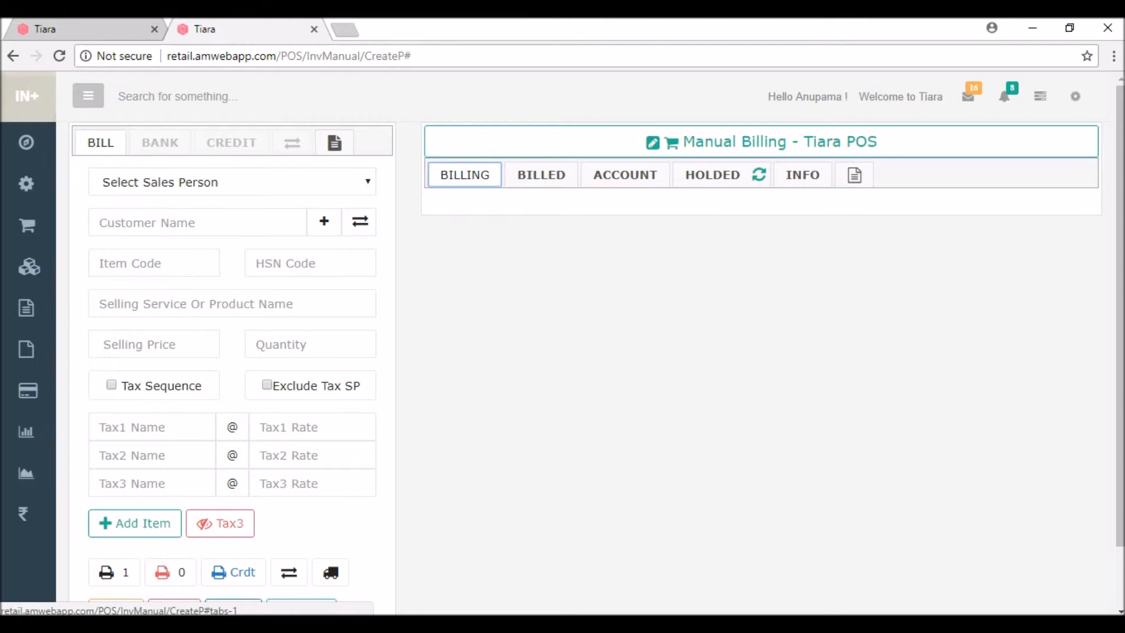
click(100, 143)
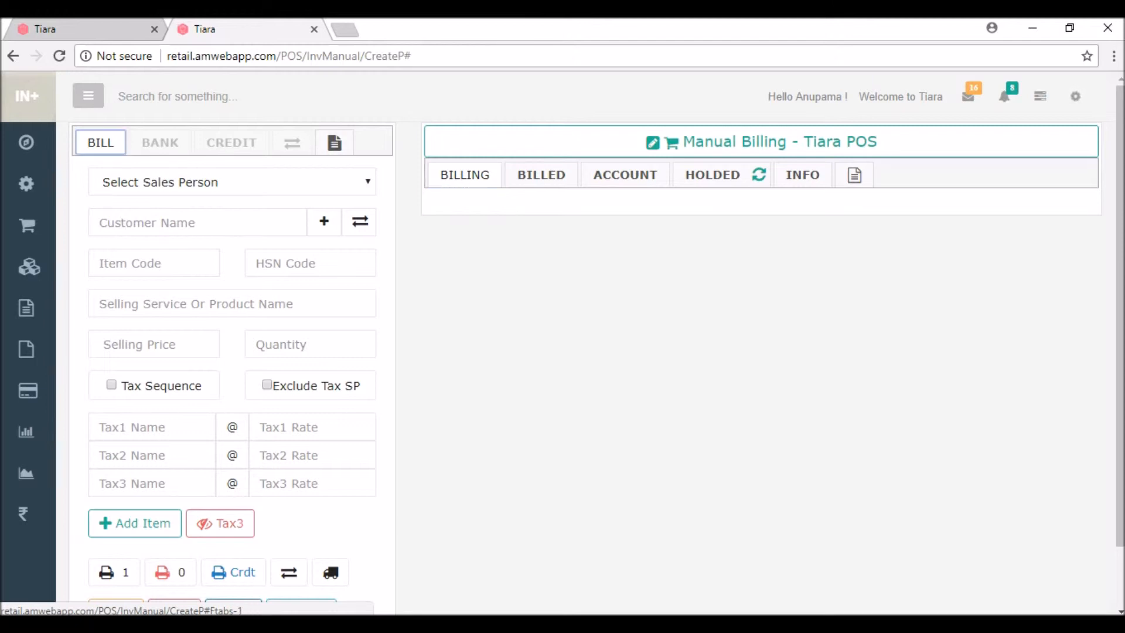
click(197, 223)
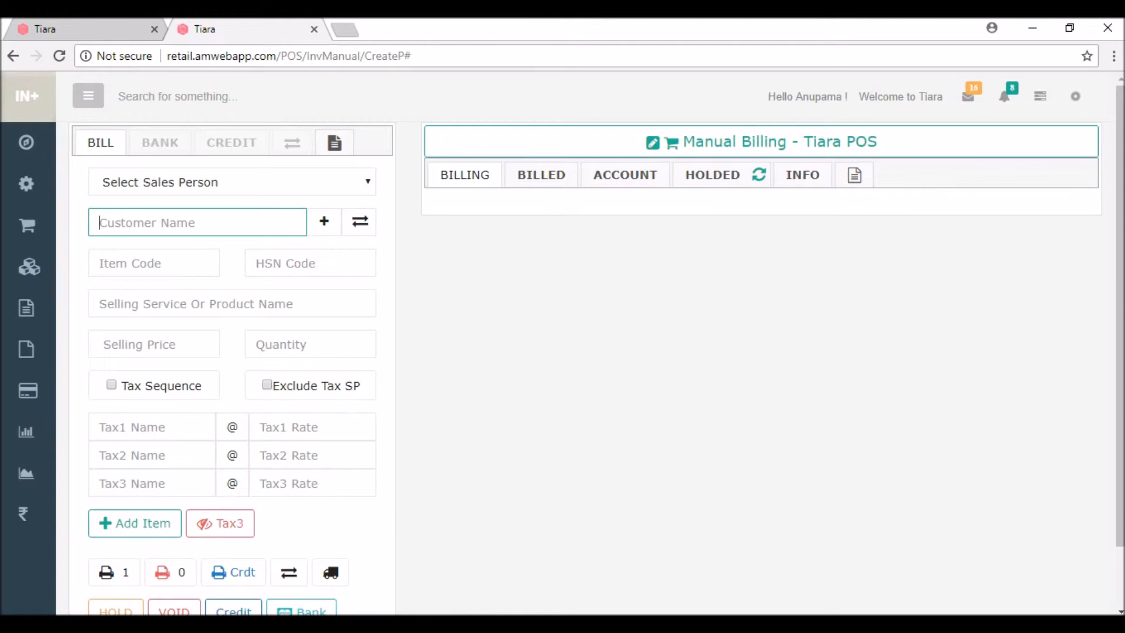
text(Anu)
key(Tab)
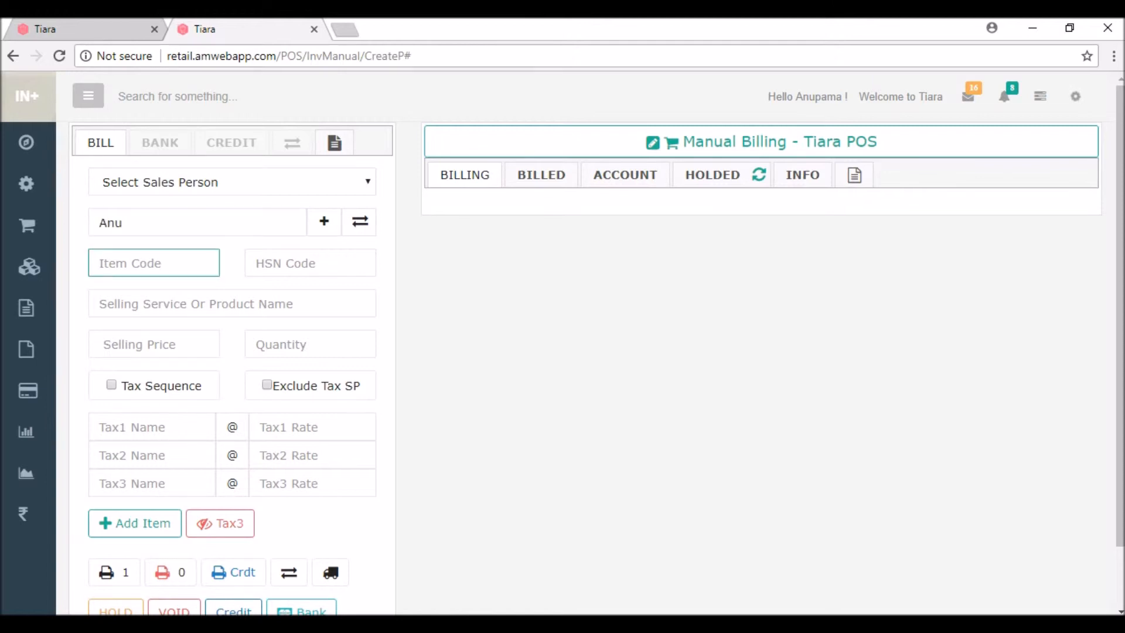
Step: Add an untaxed item to the bill with code 221, name MObile, selling price 12000 and quantity 1
text(221)
key(Tab)
text(MObile)
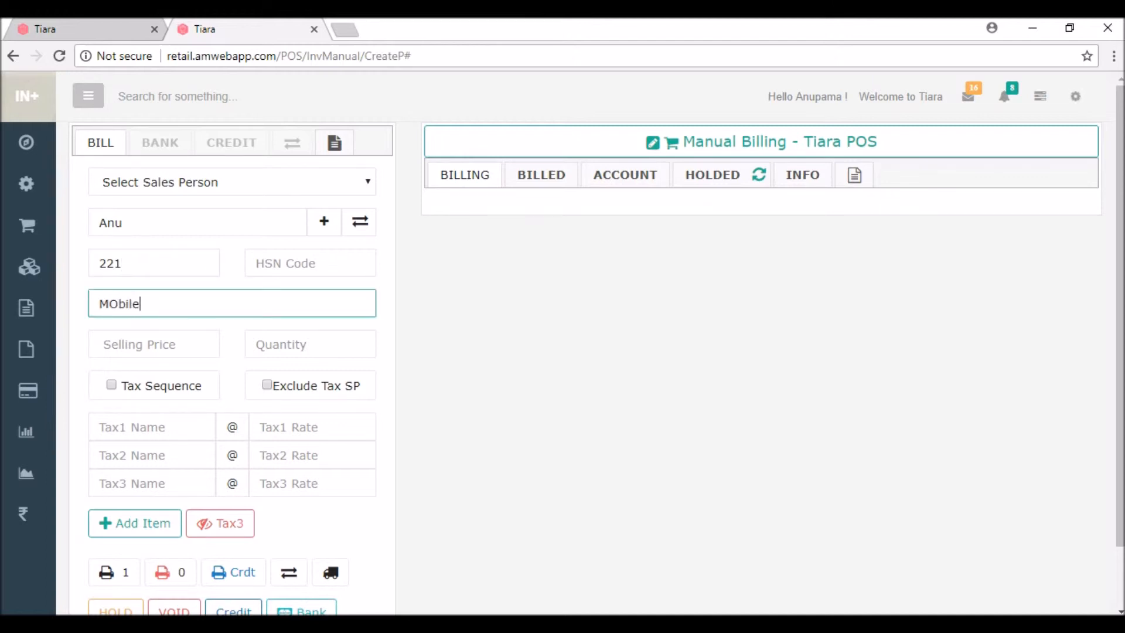
key(Tab)
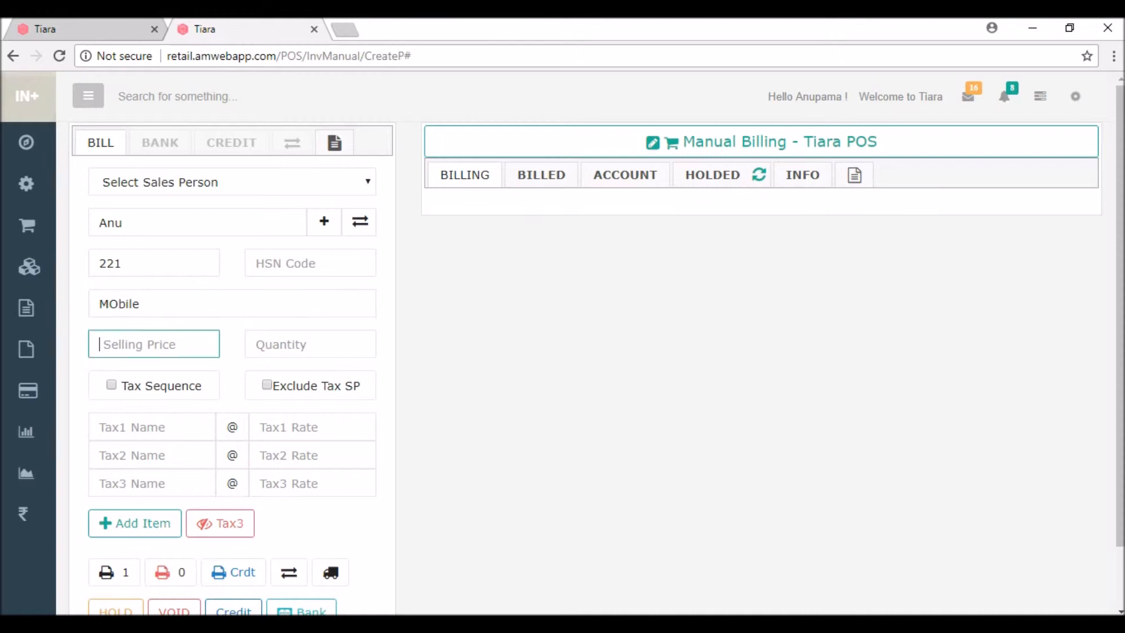
text(12000)
key(Tab)
text(1)
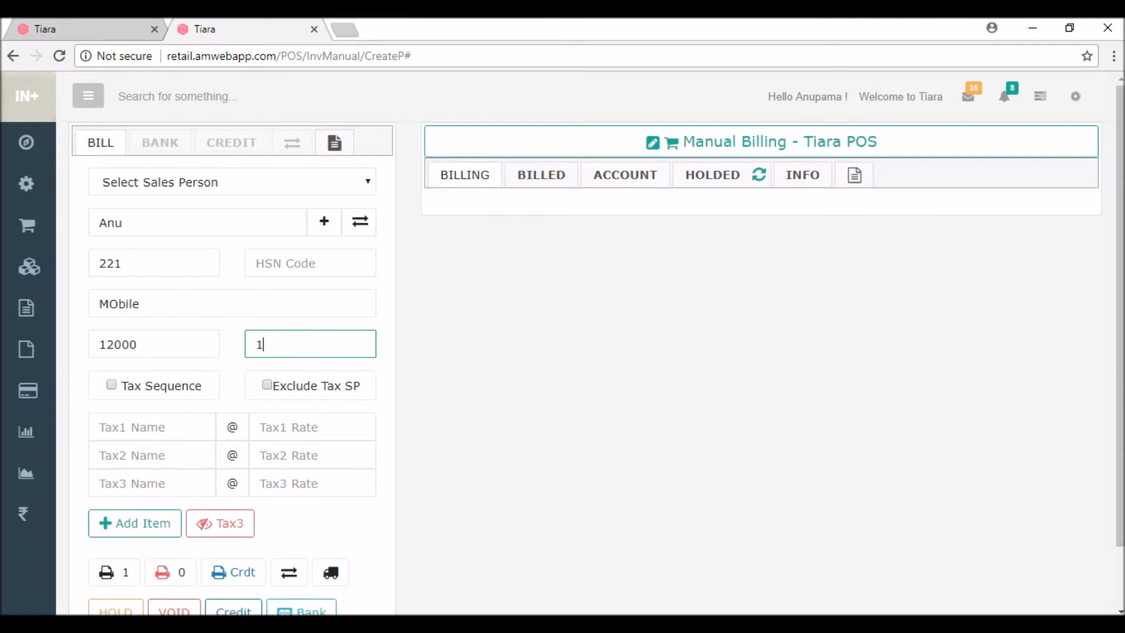
click(100, 427)
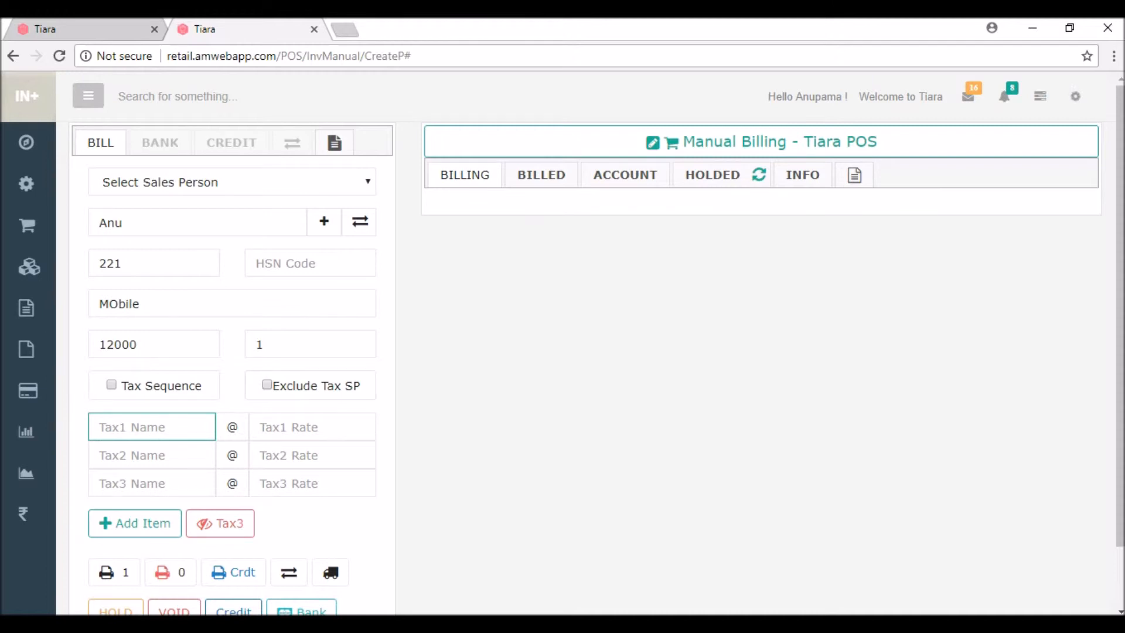
click(135, 523)
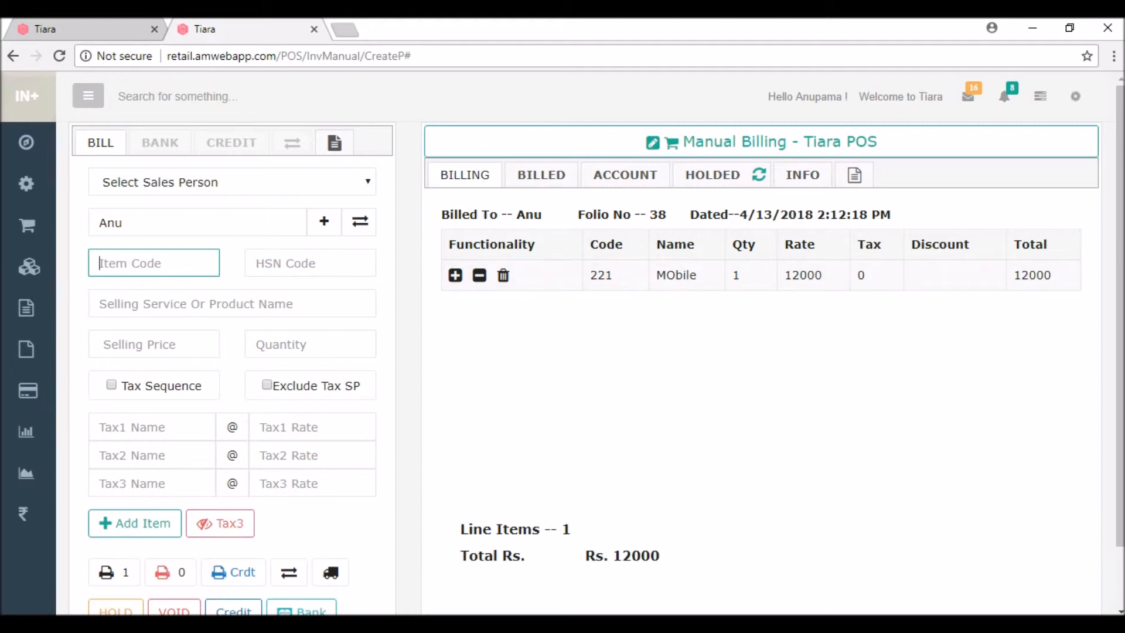
Step: Add an untaxed item to the bill with code 231, name Mobile 2, selling price 1500 and quantity 1
text(231)
key(Tab)
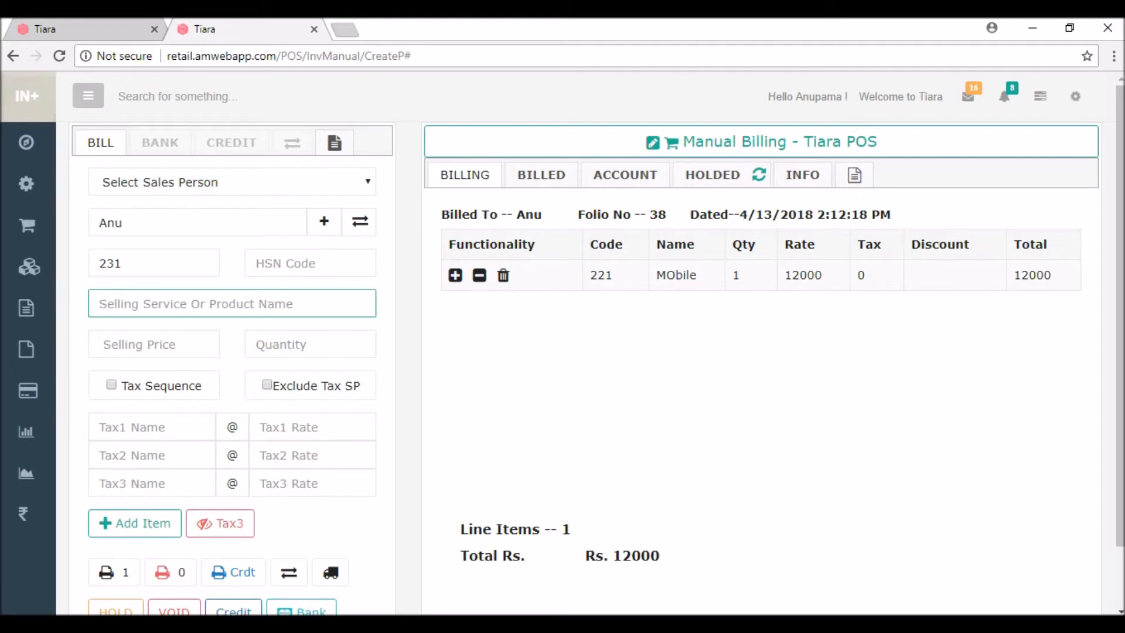
text(Mo)
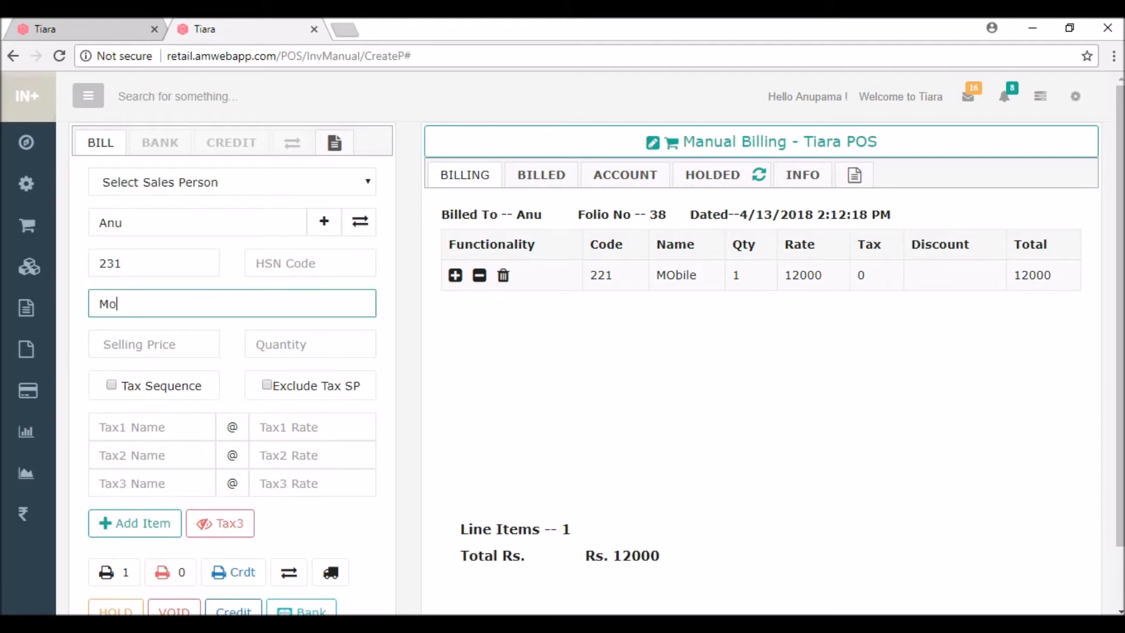
text(bile 2)
key(Tab)
text(1500)
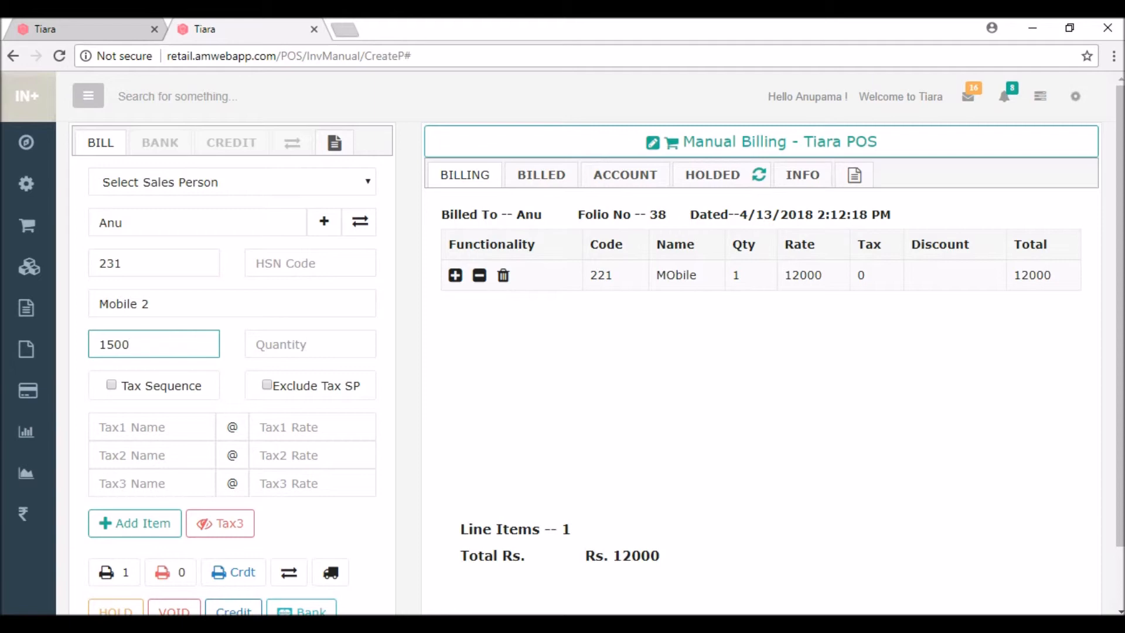
key(Tab)
text(1)
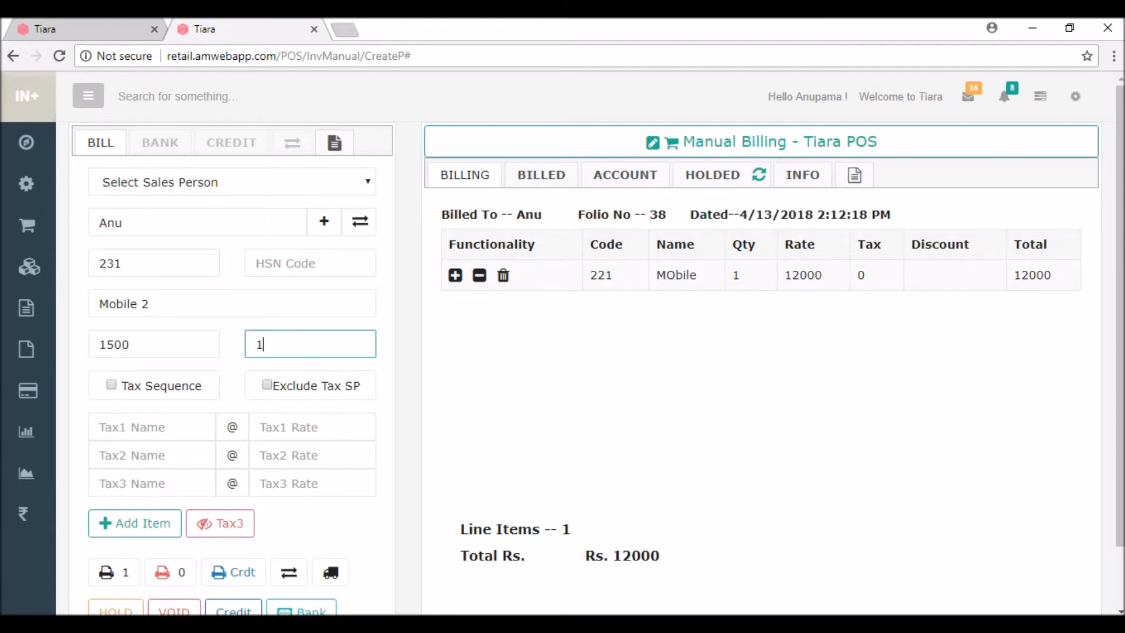
click(135, 523)
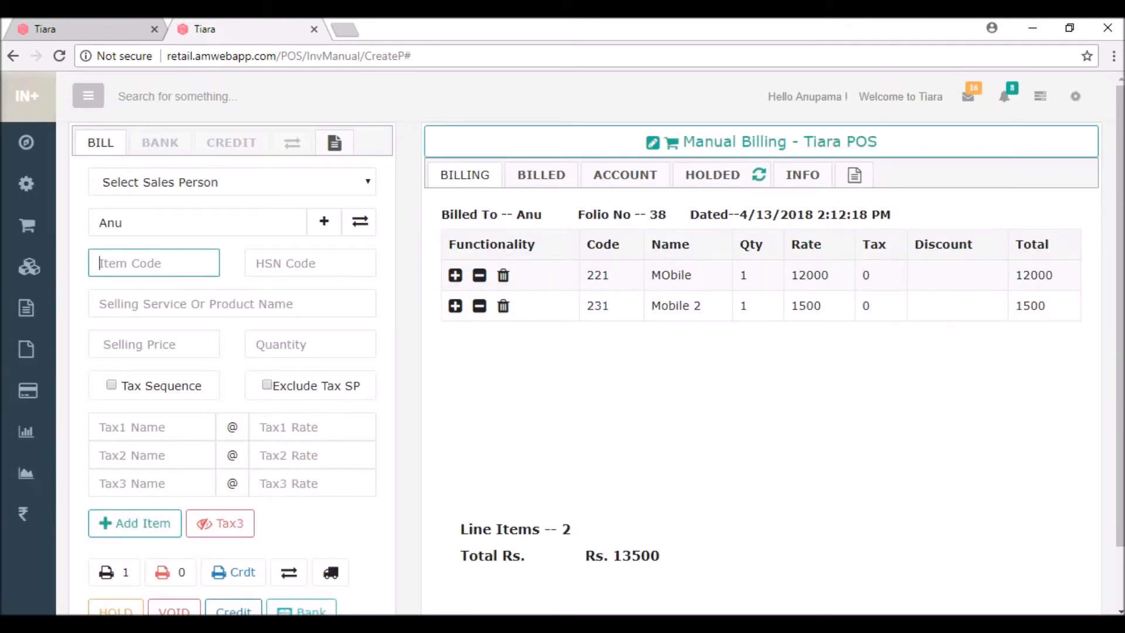
Step: Add an untaxed item to the bill with code 541, name TAB, selling price 12000 and quantity 1
text(541)
click(153, 304)
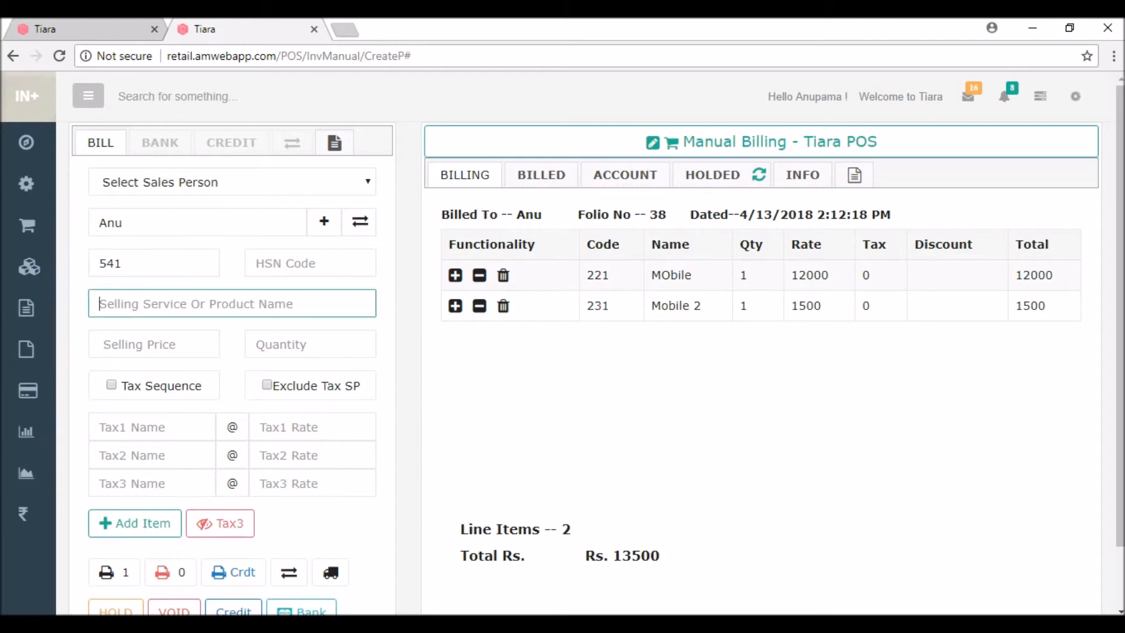
text(TAB)
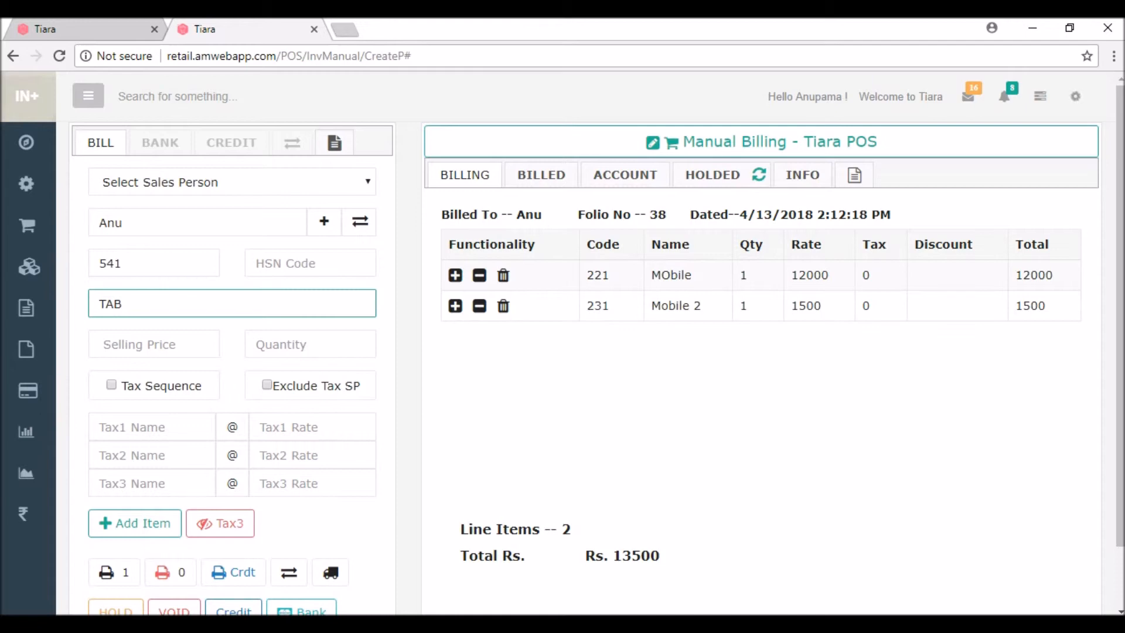
click(153, 344)
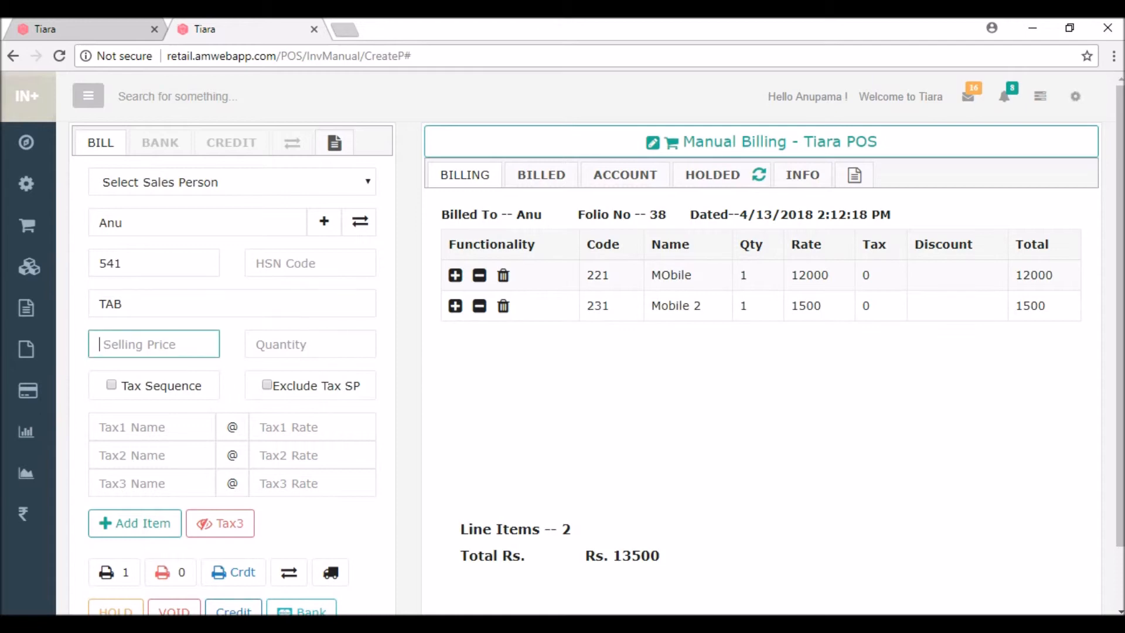
text(12000)
click(311, 344)
text(1)
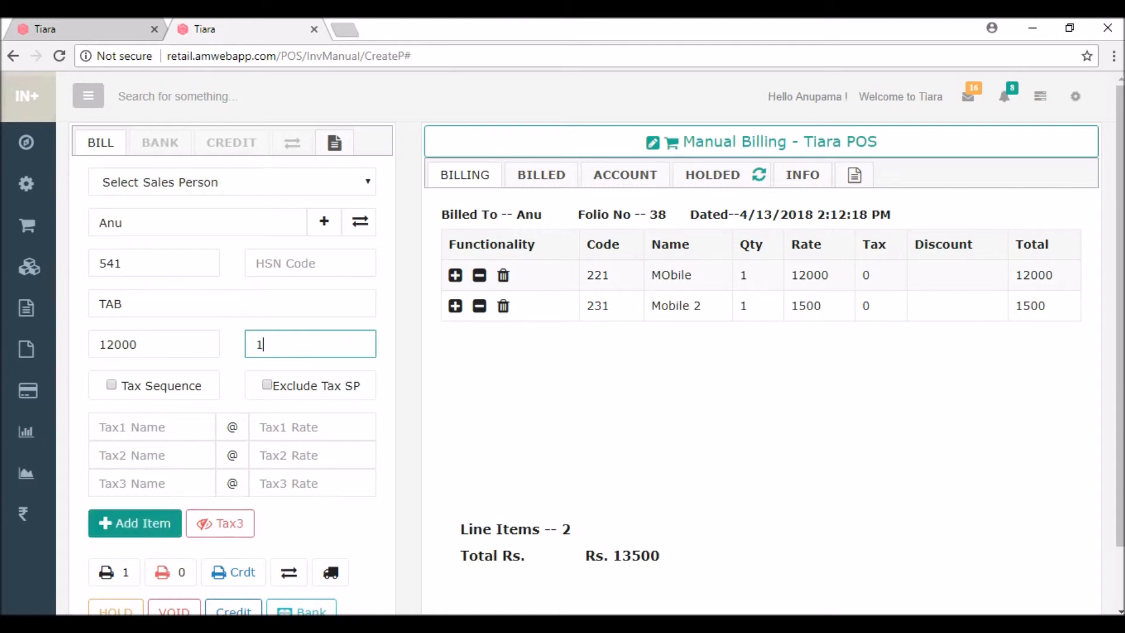
click(135, 523)
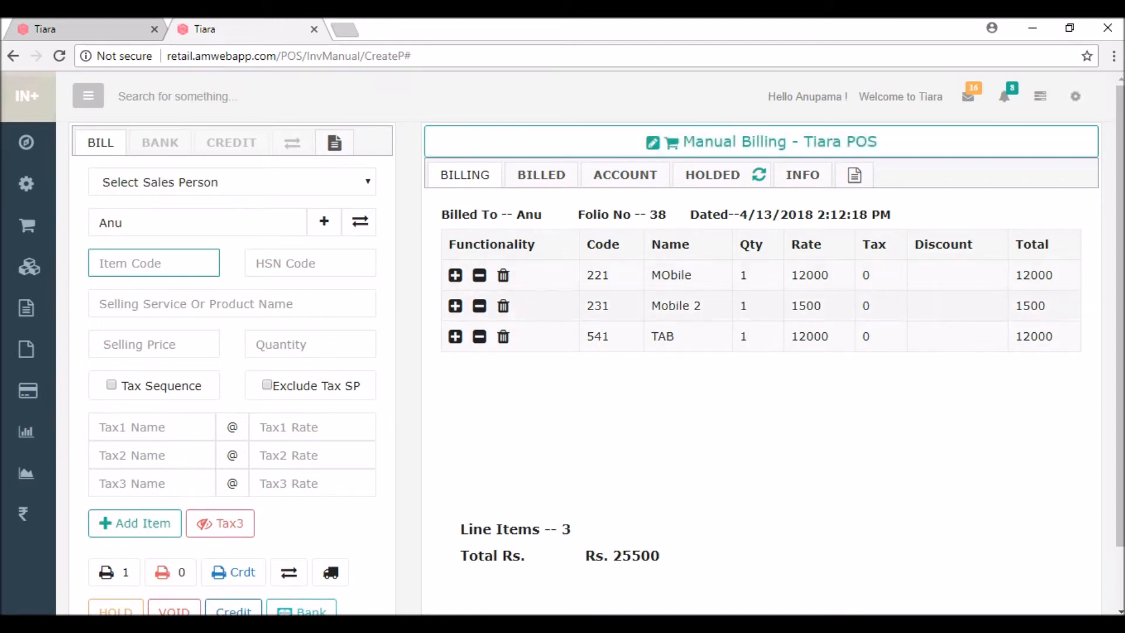
Step: Display the full invoice preview and enter challan number 1621725 dated April 13, 2018 in the bill's additional details
click(854, 175)
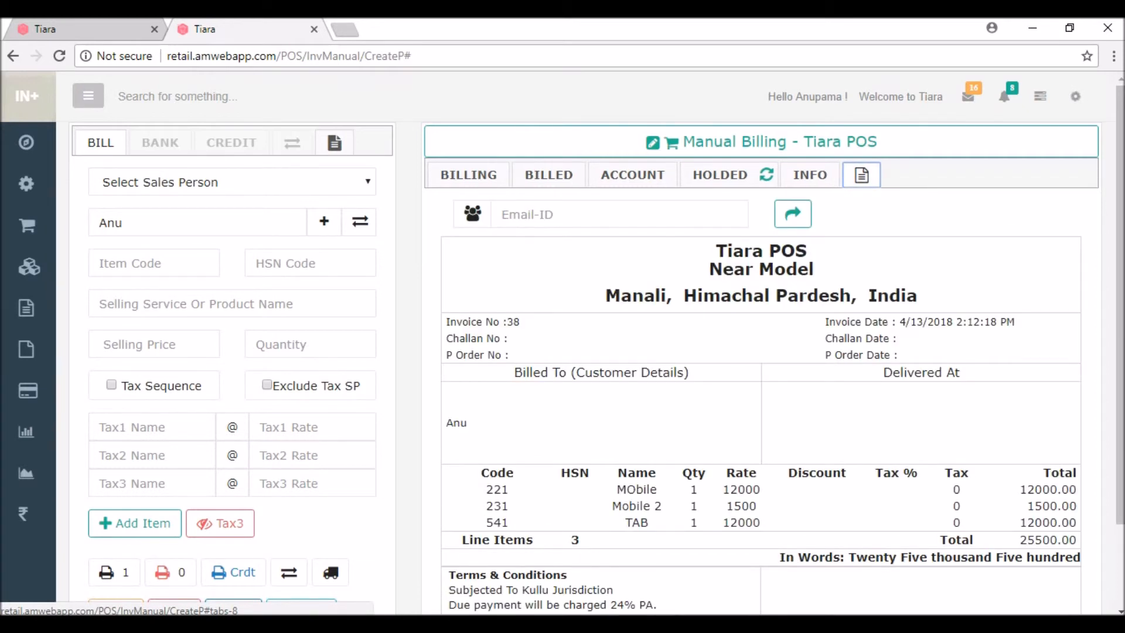
click(335, 142)
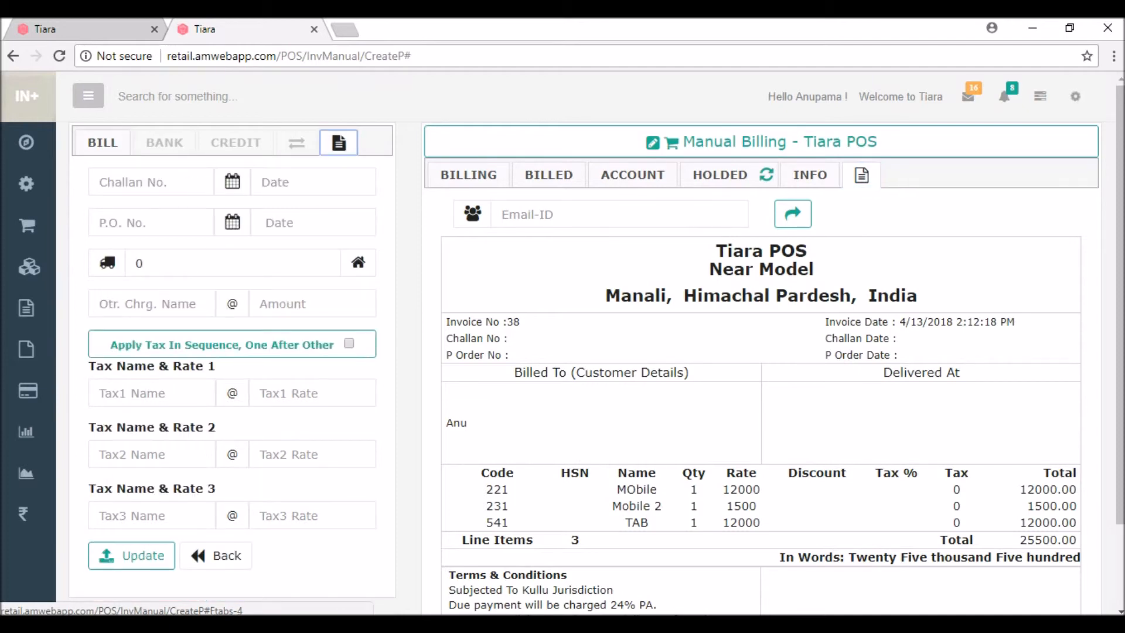
key(Tab)
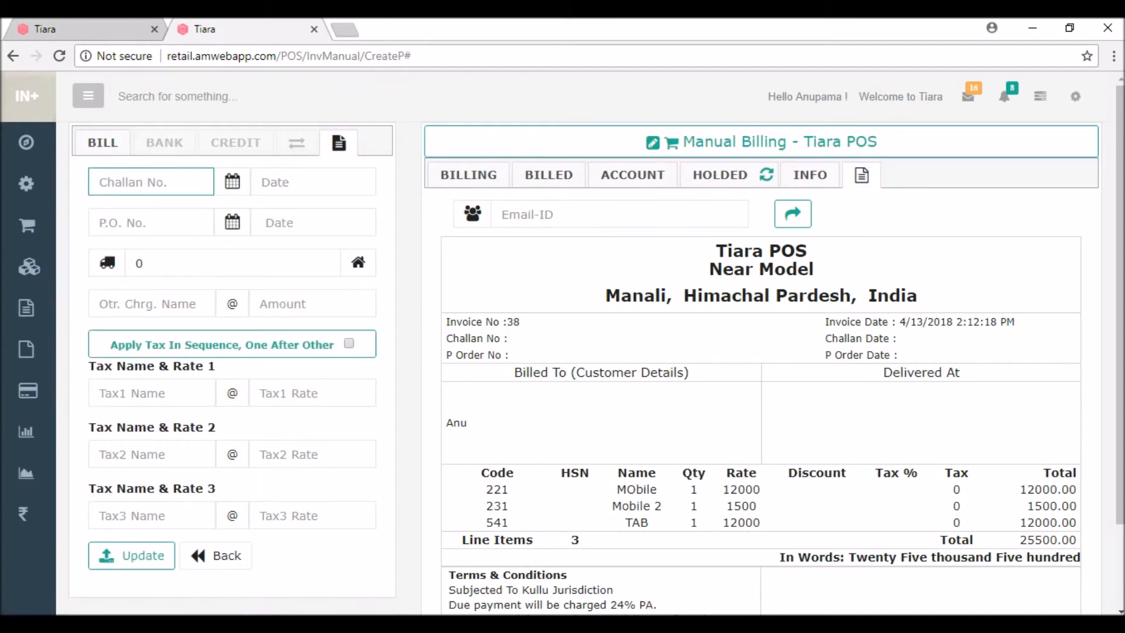
text(1621725)
key(Tab)
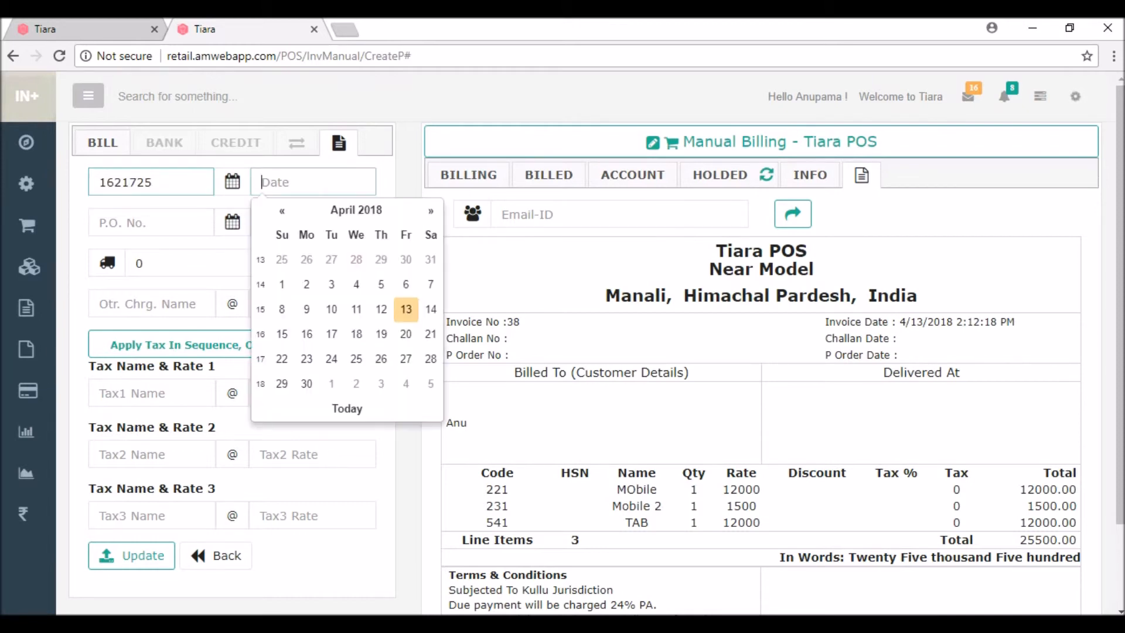
key(Tab)
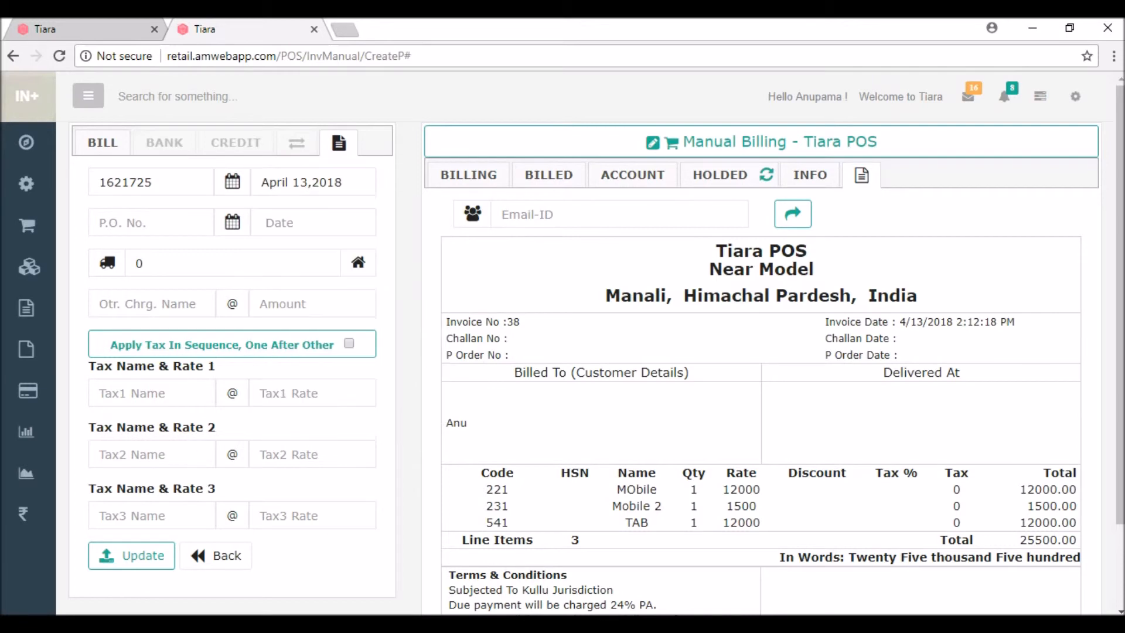
Step: Enter the purchase order number and set its date to April 14, 2018
key(Tab)
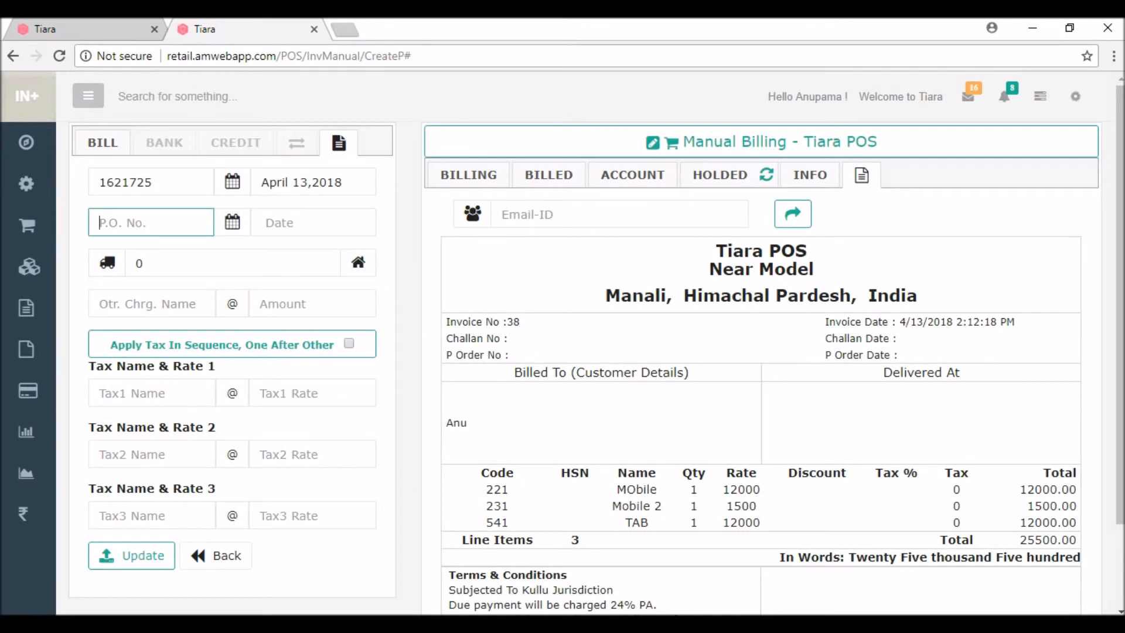
text(321)
key(Tab)
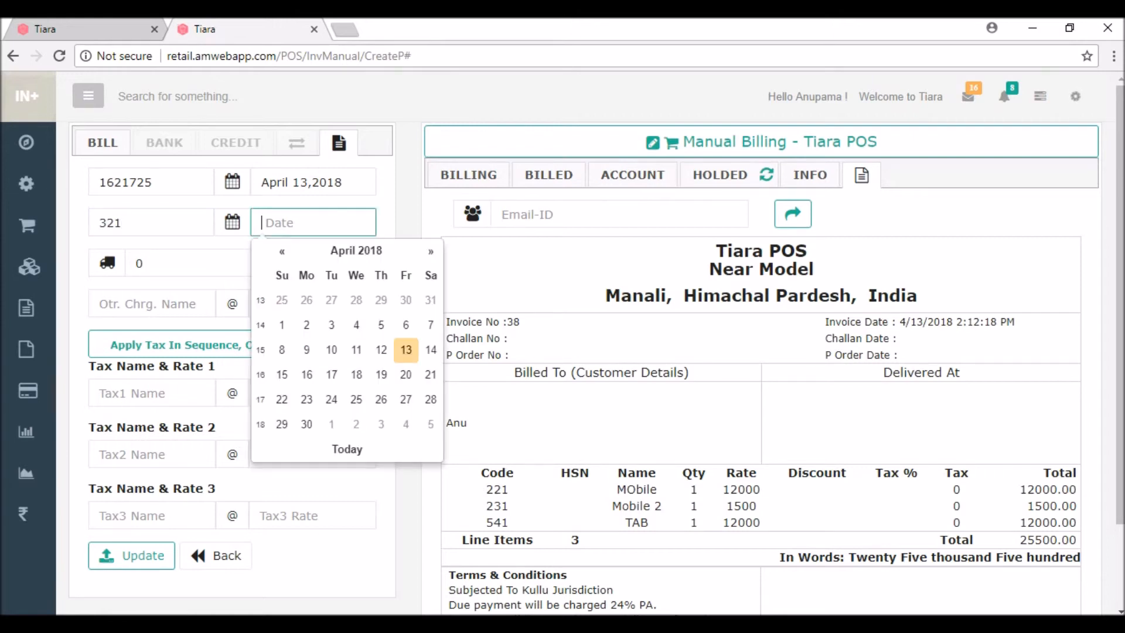
key(Right)
key(Return)
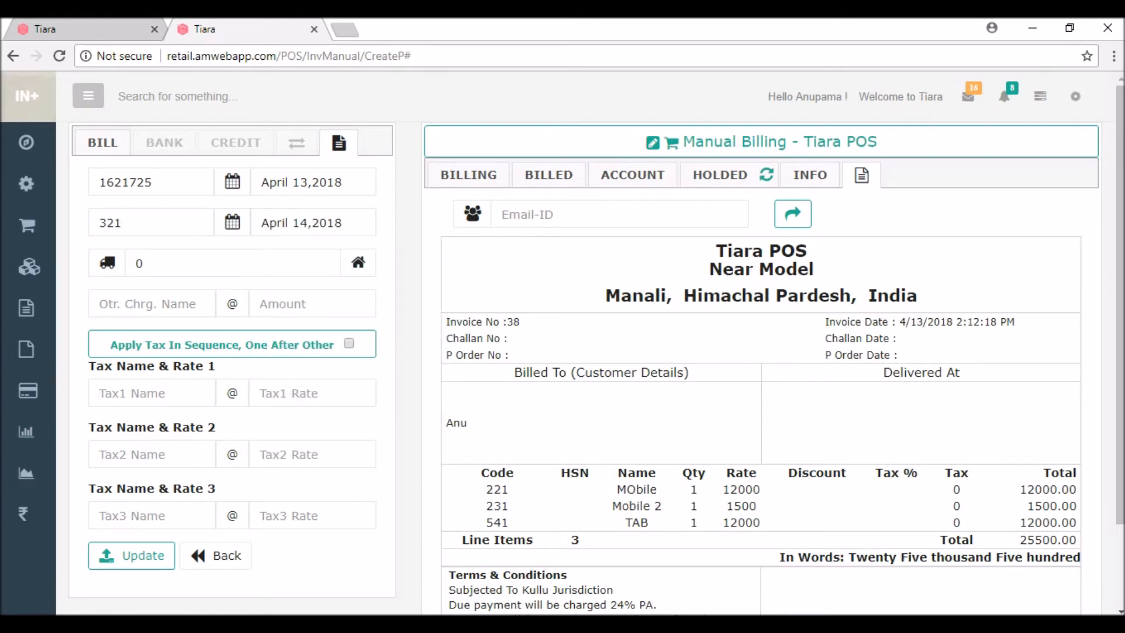
Step: Set the delivery charges to 100, add another charge named Extra charge of 50, and update the invoice
click(144, 263)
key(BackSpace)
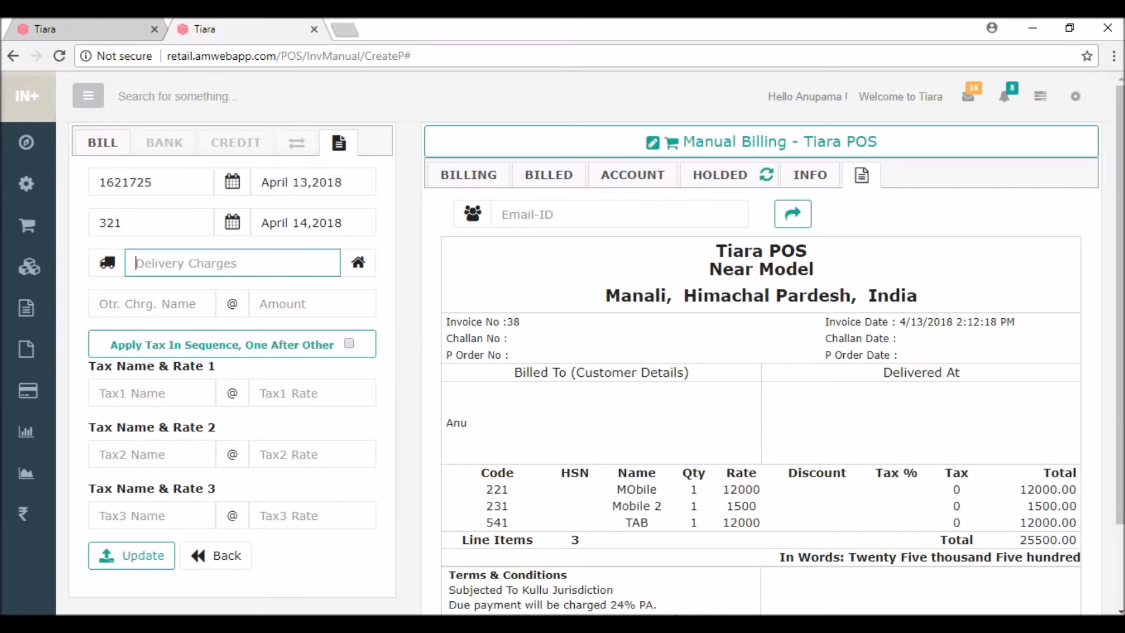
text(100)
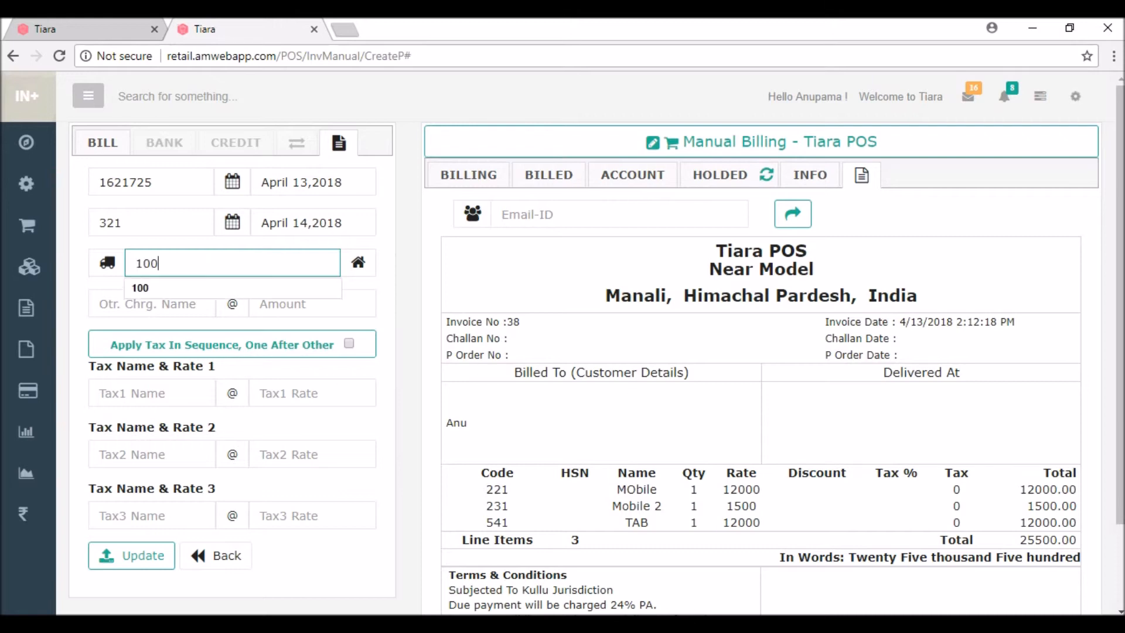
key(Tab)
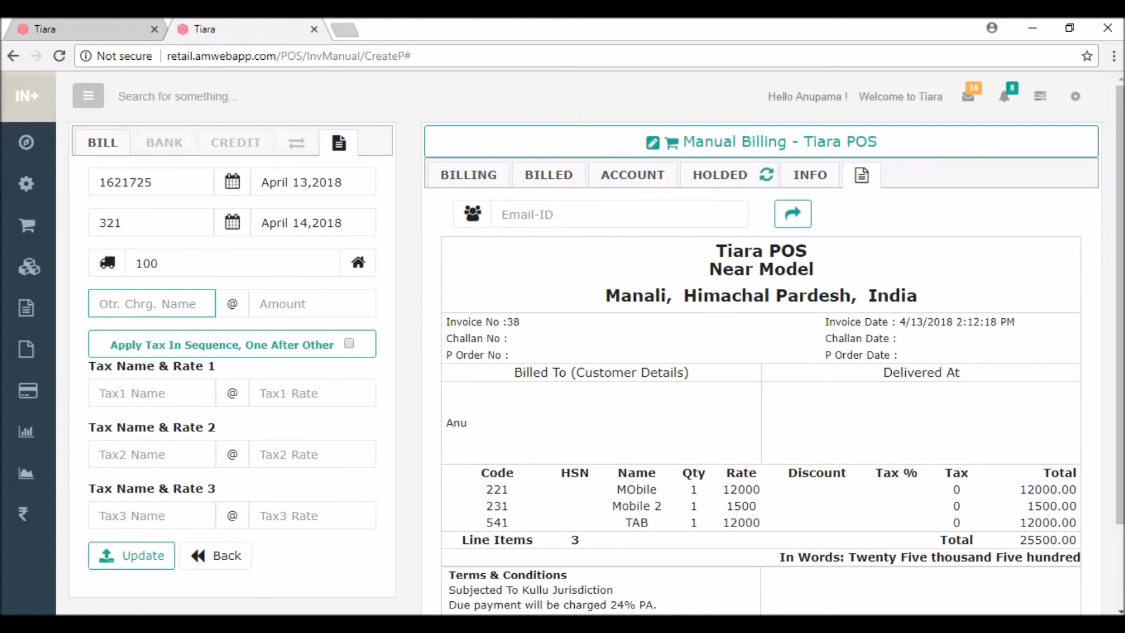
text(Extra )
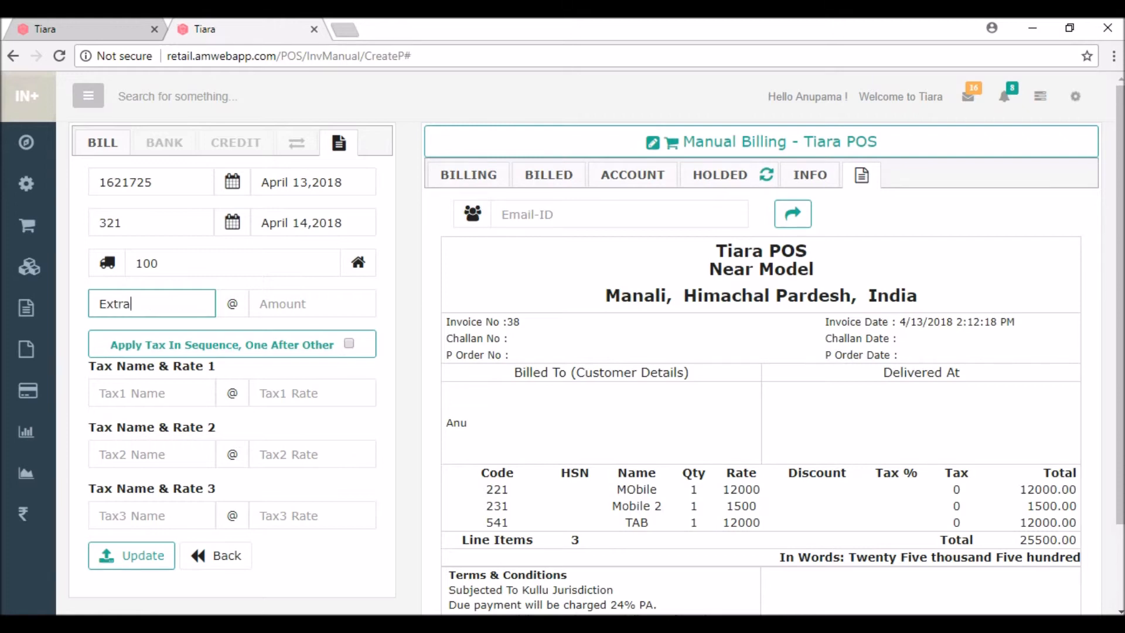
text(charge)
key(Tab)
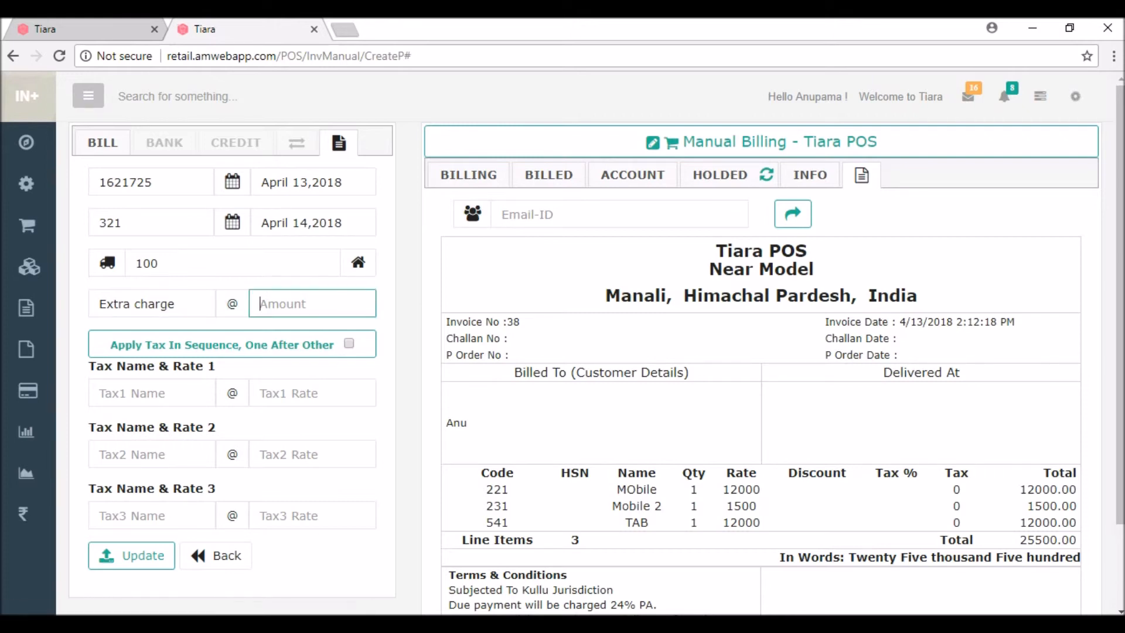
text(50)
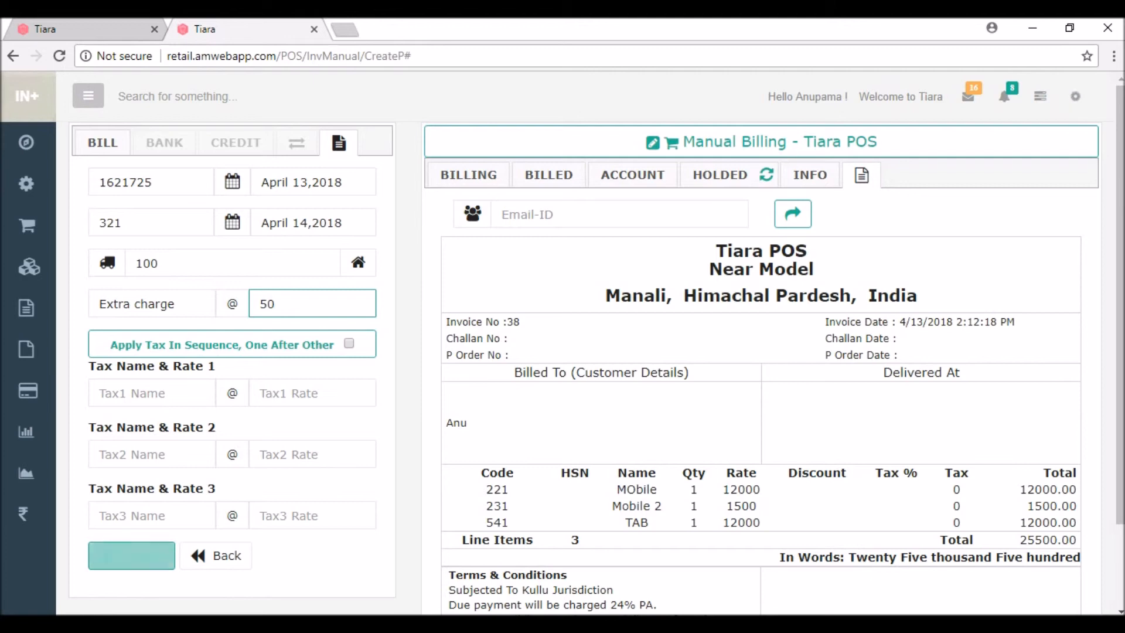
click(131, 555)
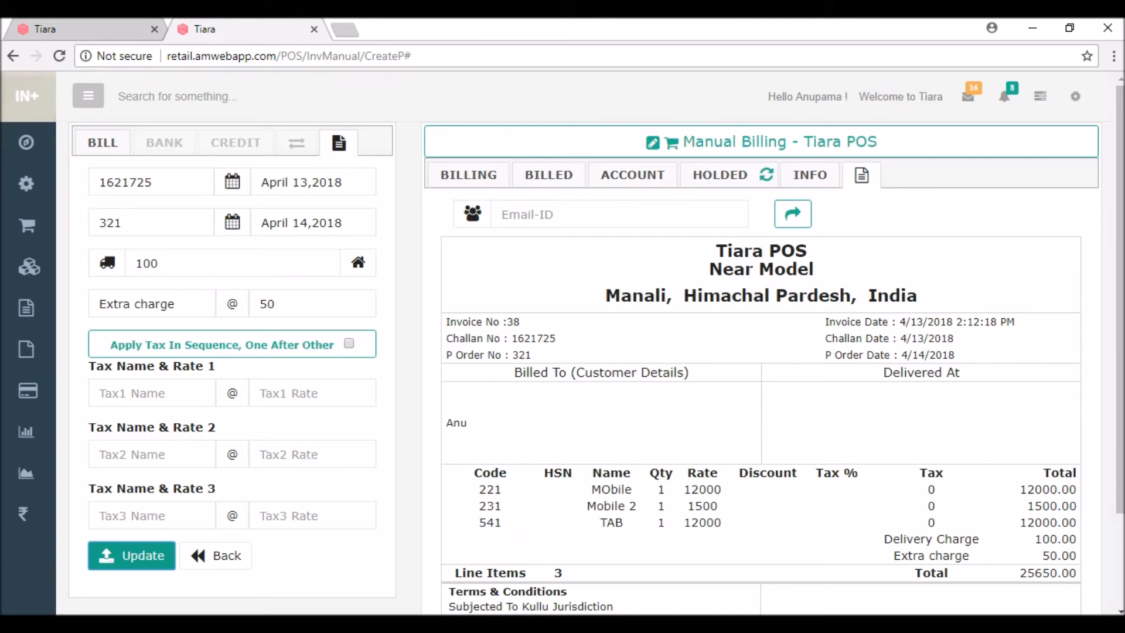
drag(517, 338, 553, 325)
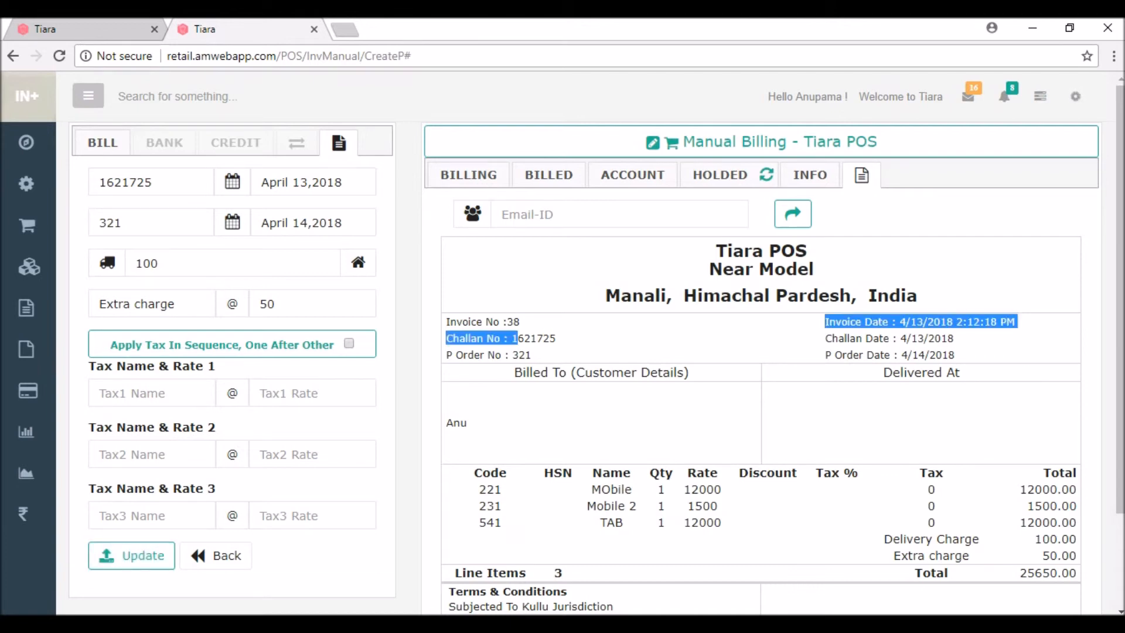
click(554, 326)
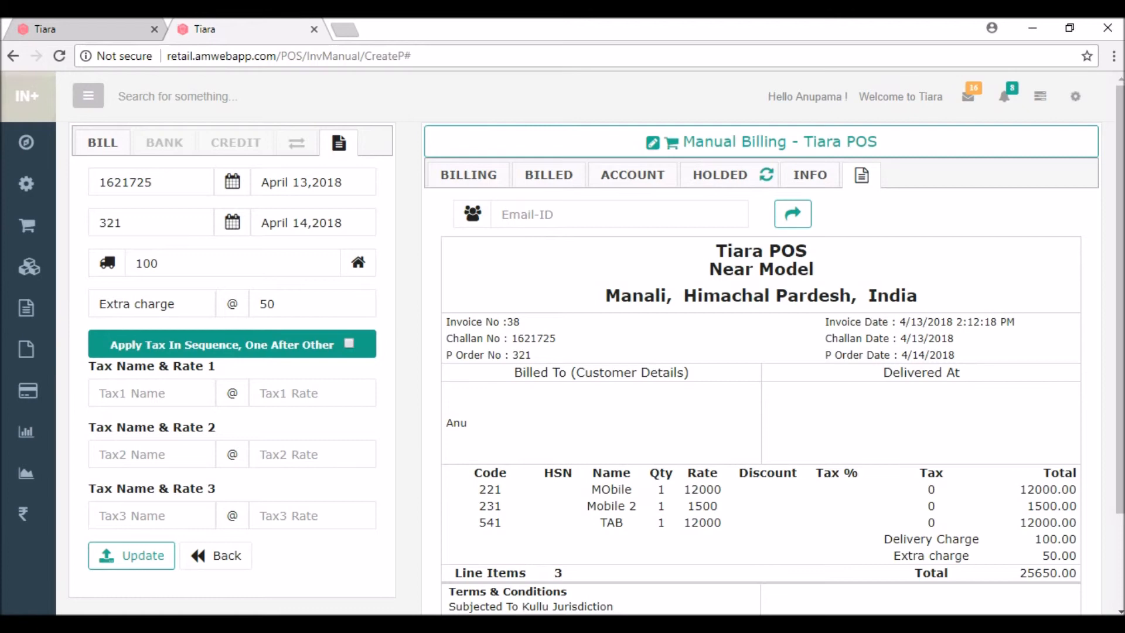
Step: Apply bill-level taxes GST at 10 and CEss at 10 without sequencing, and review the updated full invoice
click(468, 174)
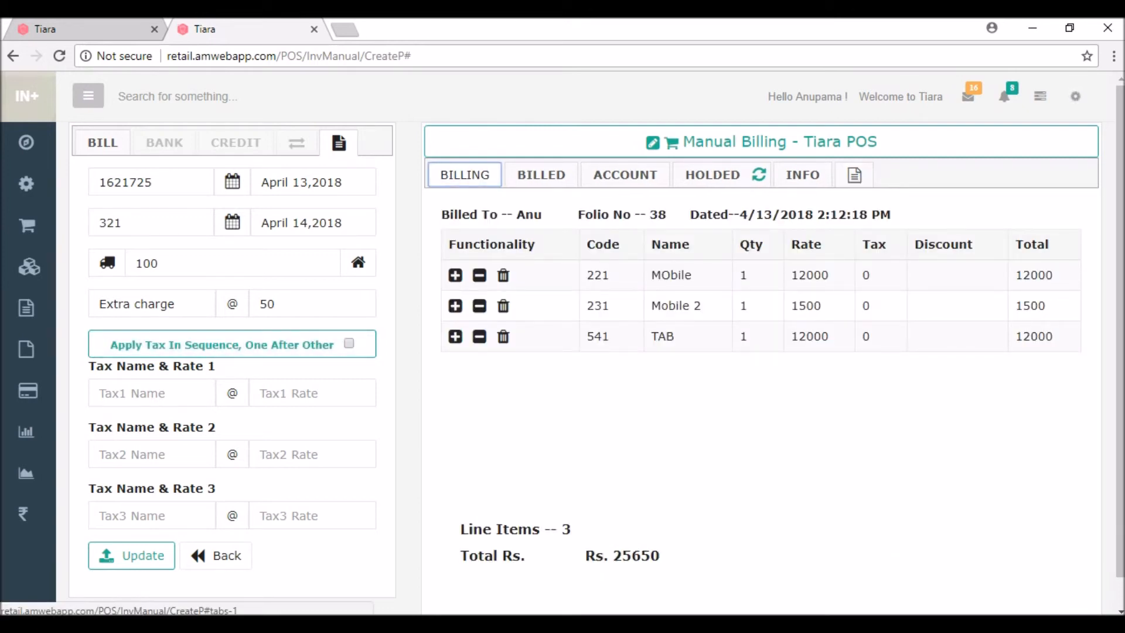
click(151, 393)
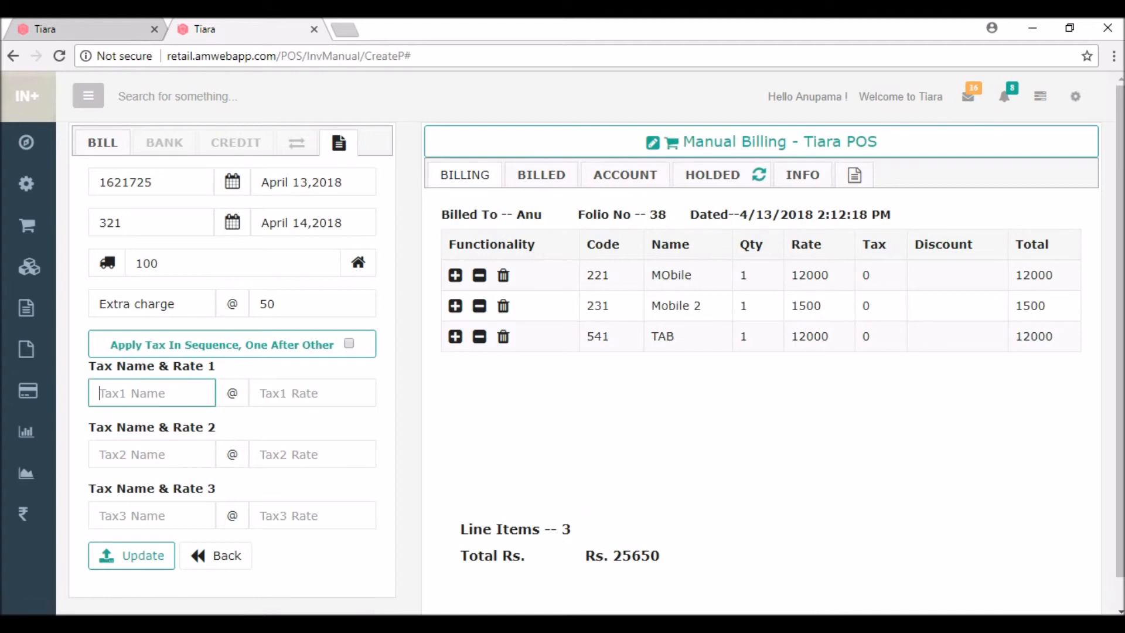
text(GST)
key(Tab)
text(10)
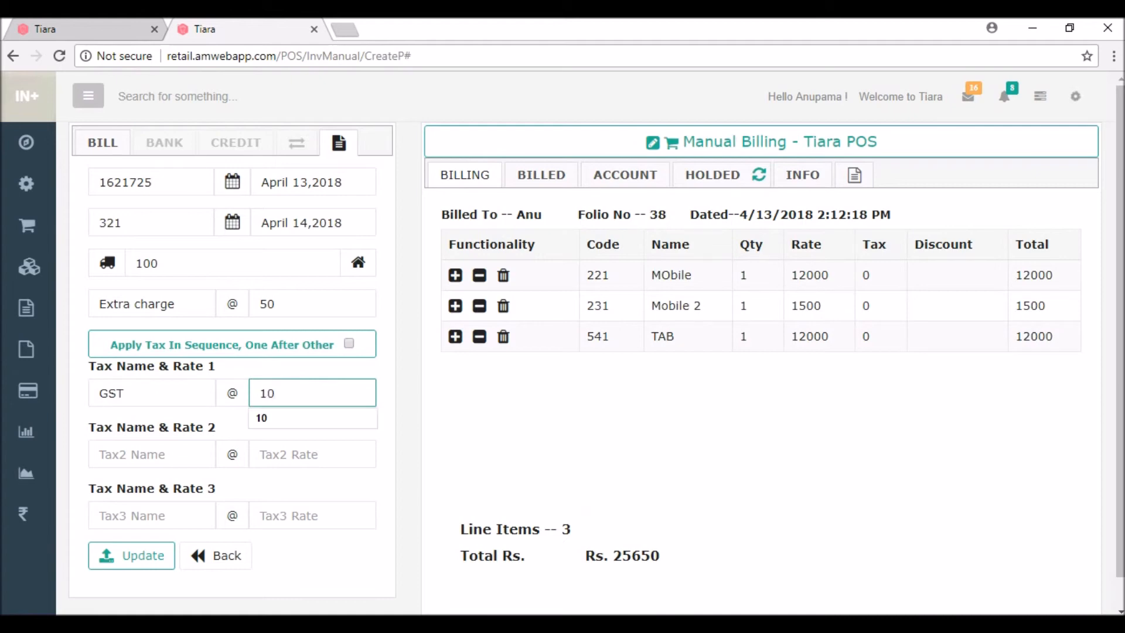
key(Tab)
text(CEss)
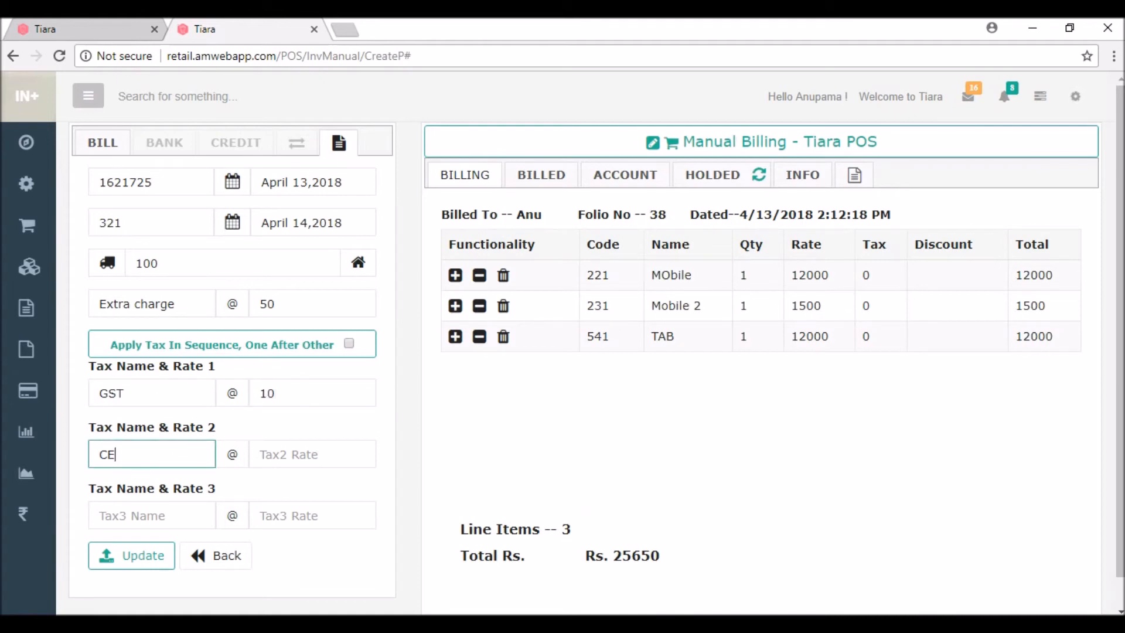
key(Tab)
text(10)
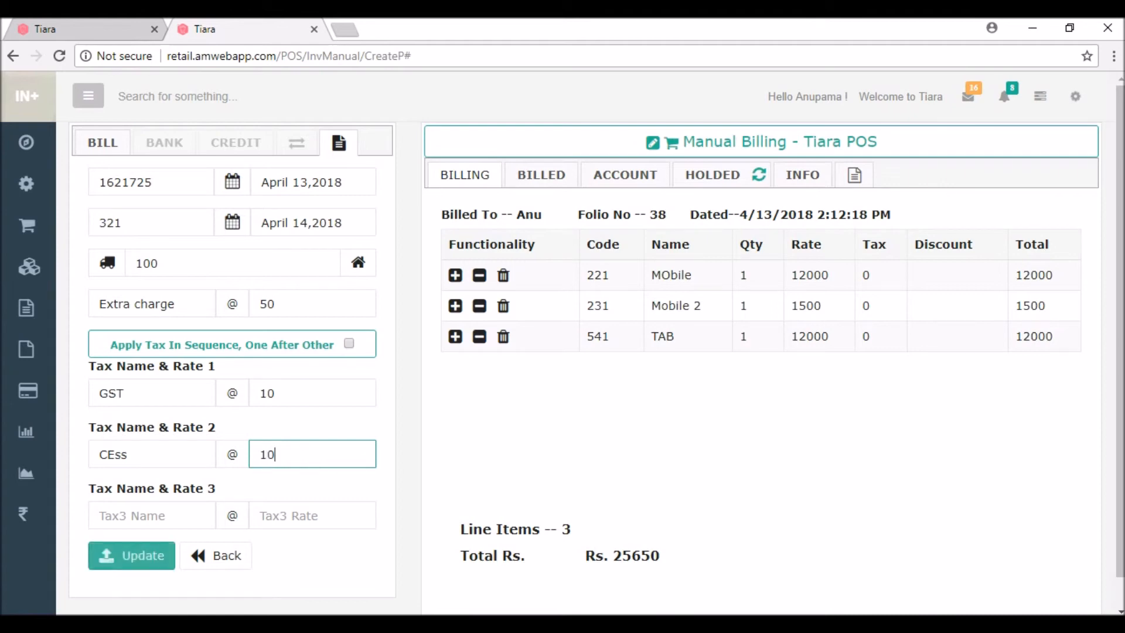
click(132, 555)
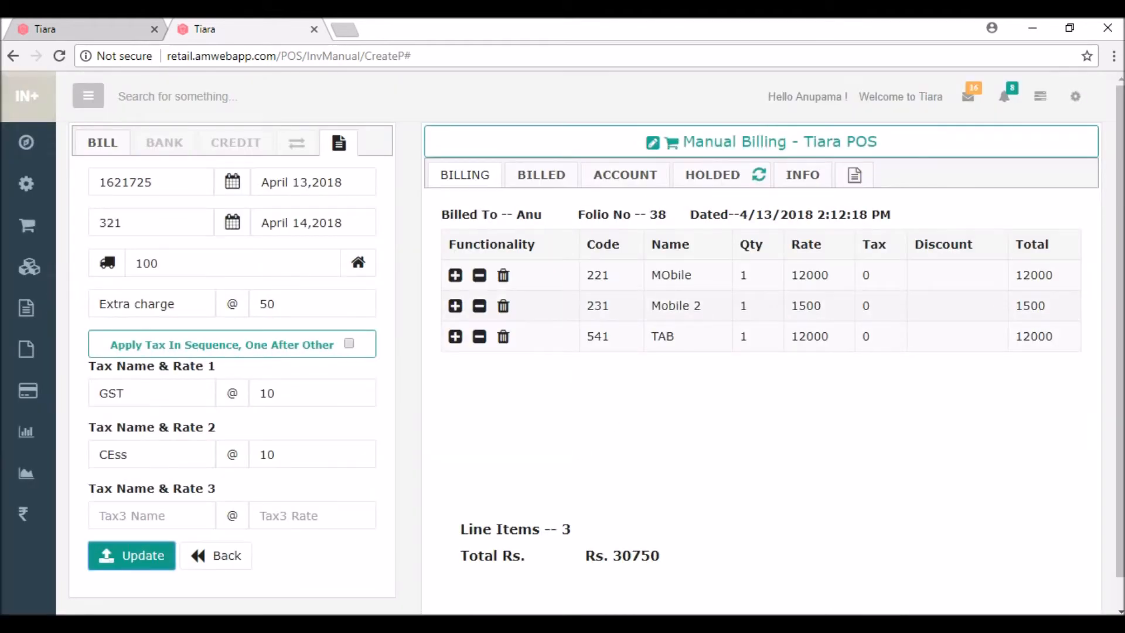
click(861, 175)
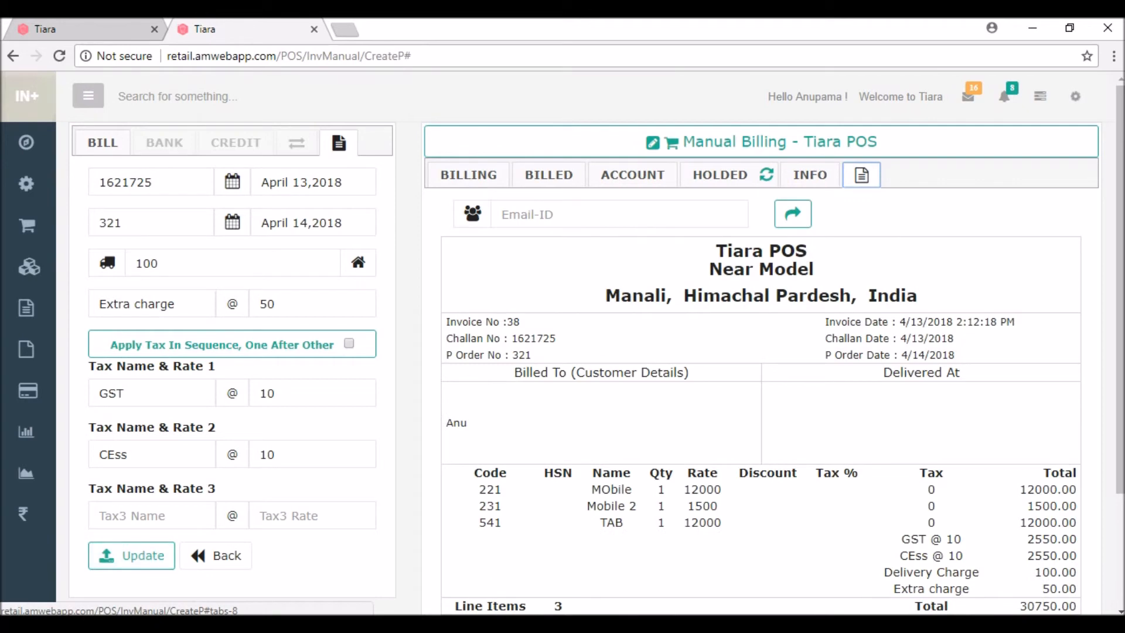
scroll(562, 343, down, 3)
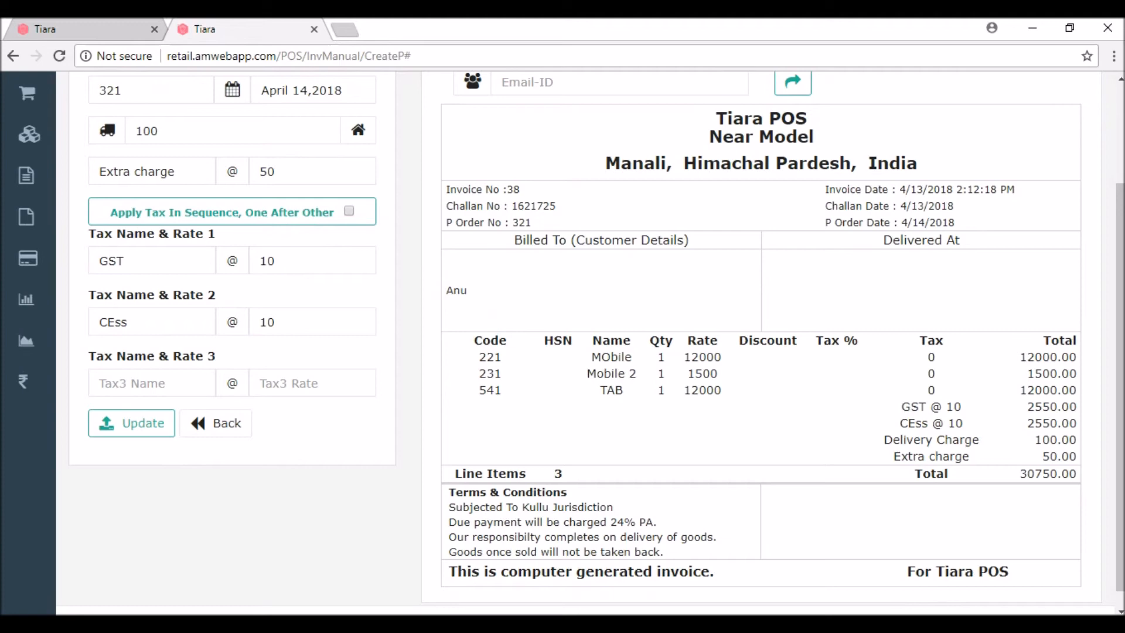
Step: Return to the bill entry form and review the bill's line items and full invoice
scroll(562, 340, up, 3)
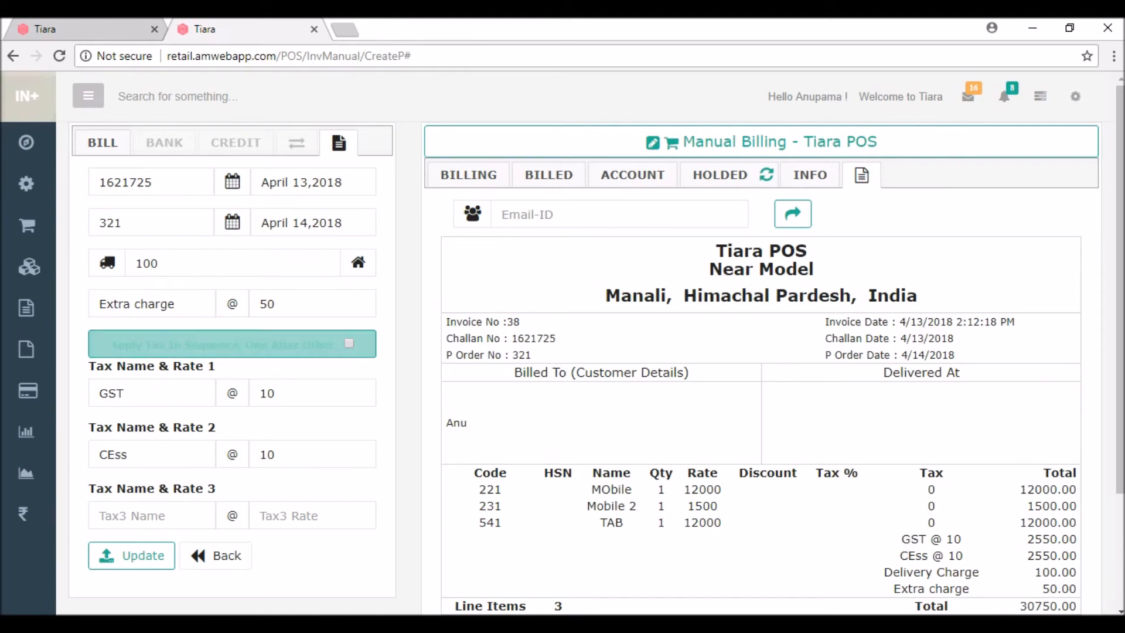
click(103, 142)
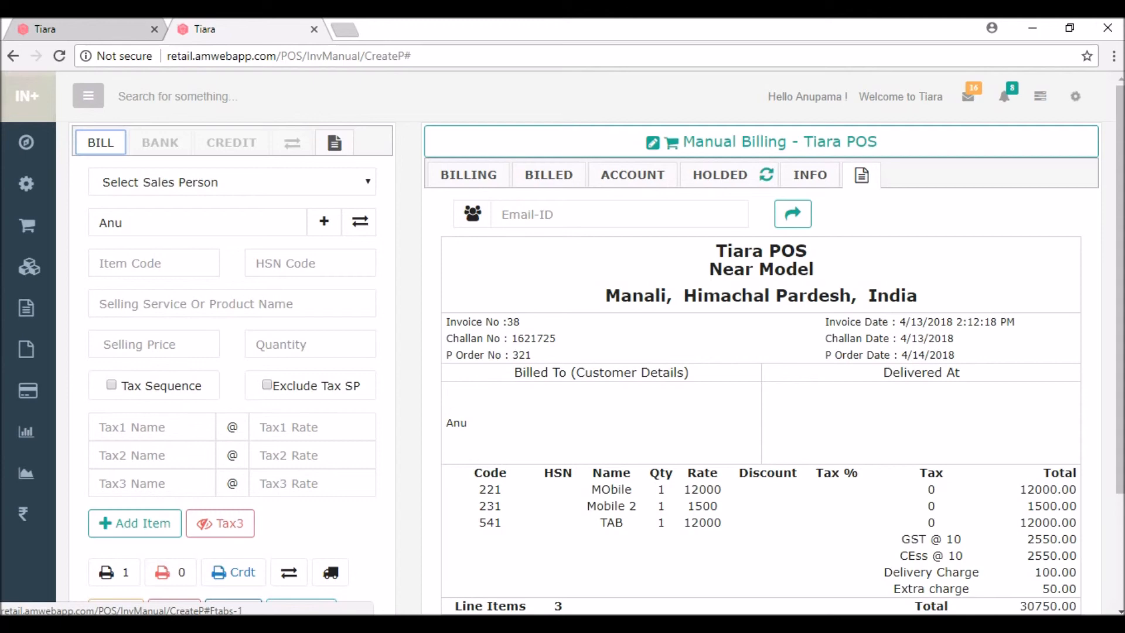
click(466, 175)
click(854, 175)
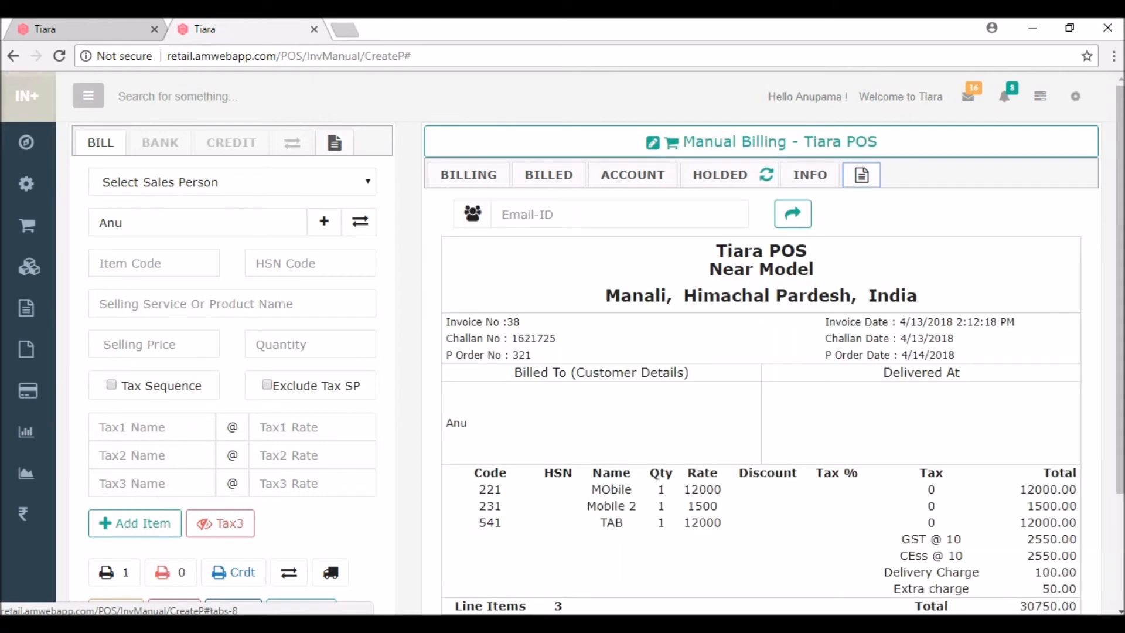
click(312, 455)
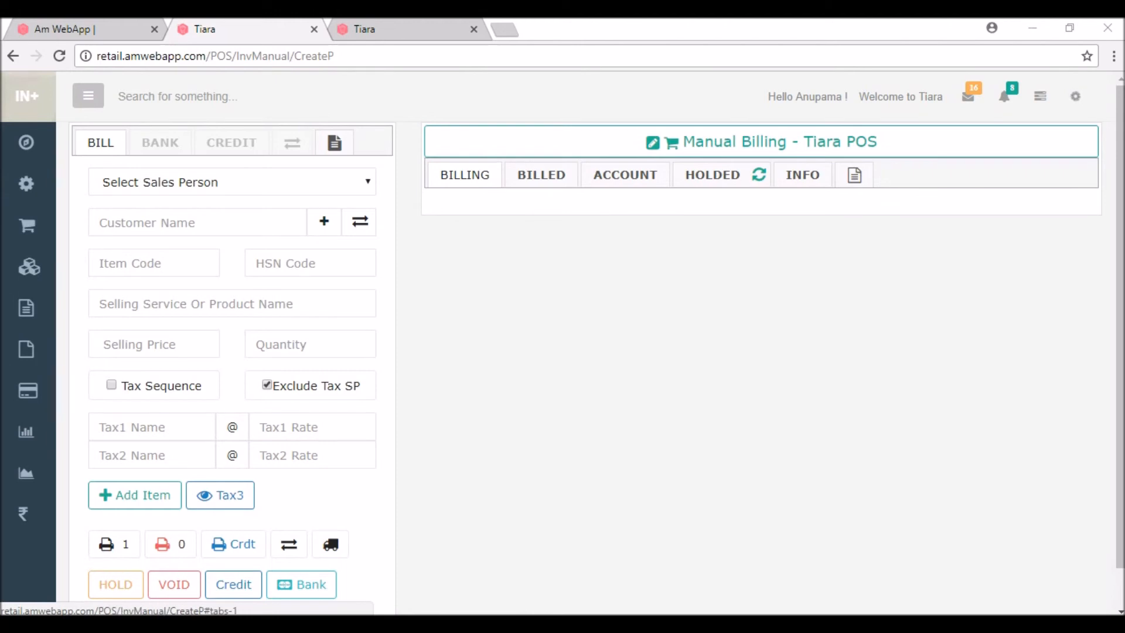
Step: Open the new customer form from the blank bill, view the list of latest customers, and return to manual billing
click(323, 221)
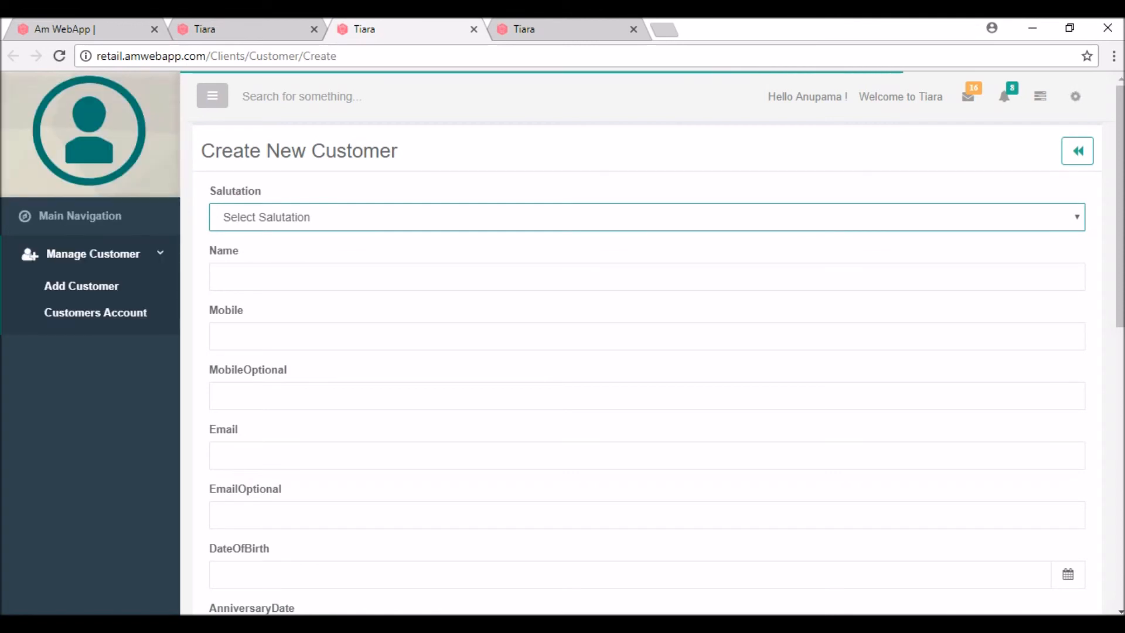
click(1077, 151)
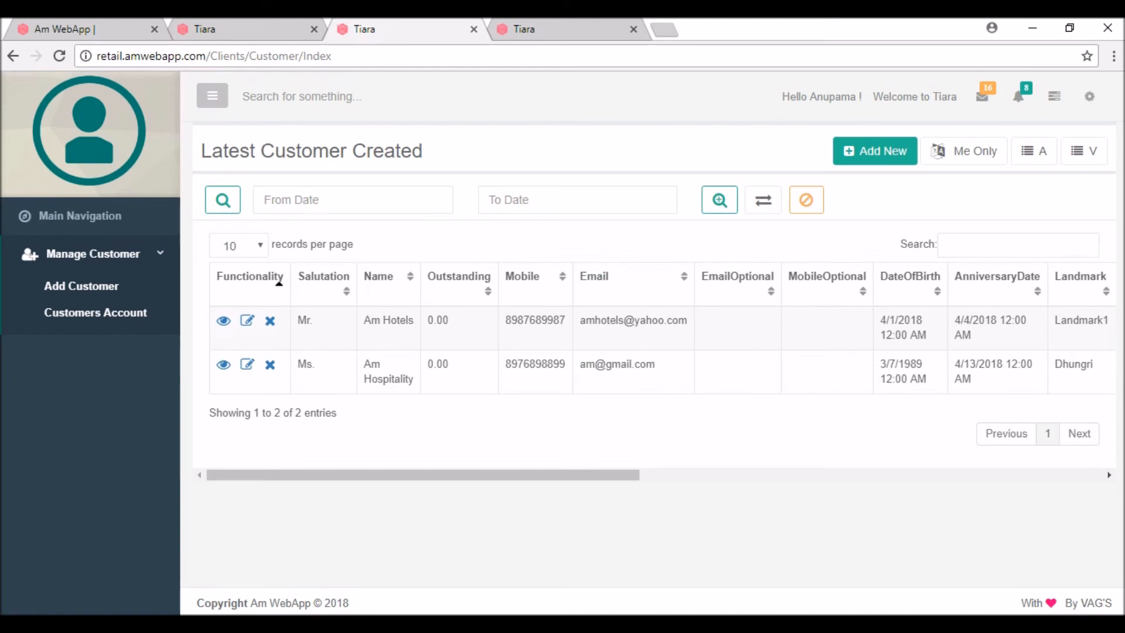
click(246, 29)
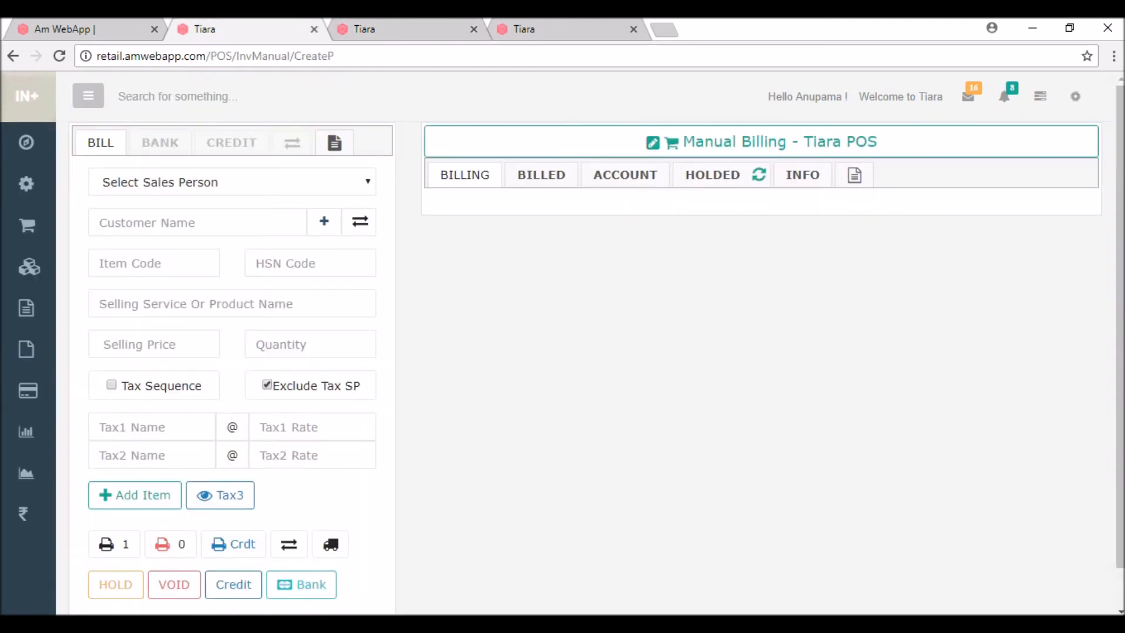
Step: Select the registered customer Am Hospitality for the new manual bill
click(197, 223)
text(am)
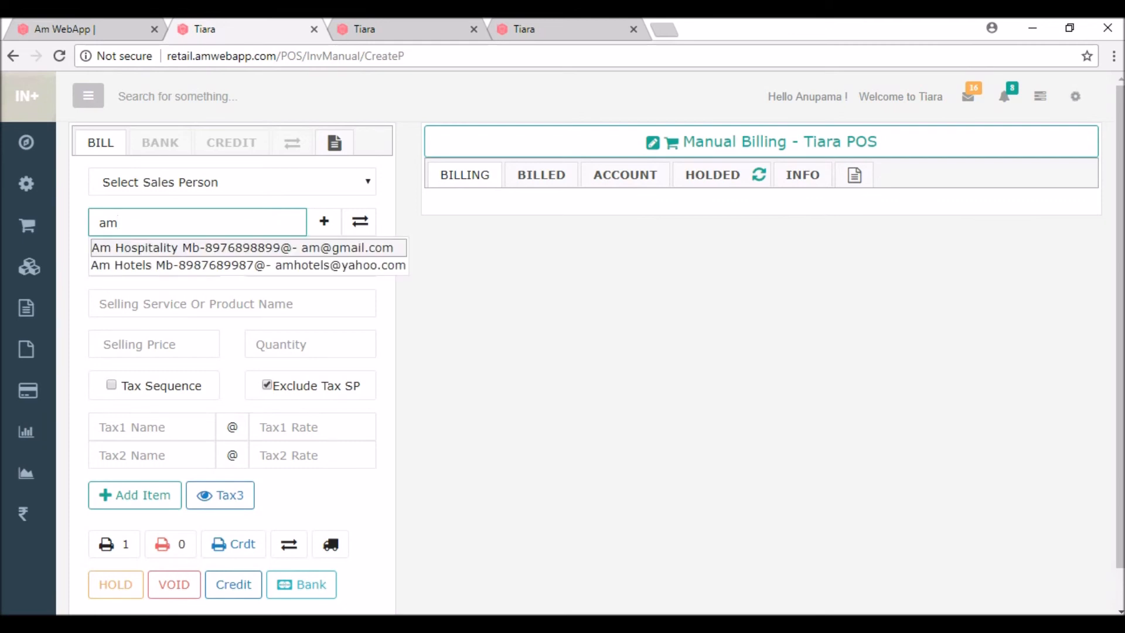
key(Return)
key(Return)
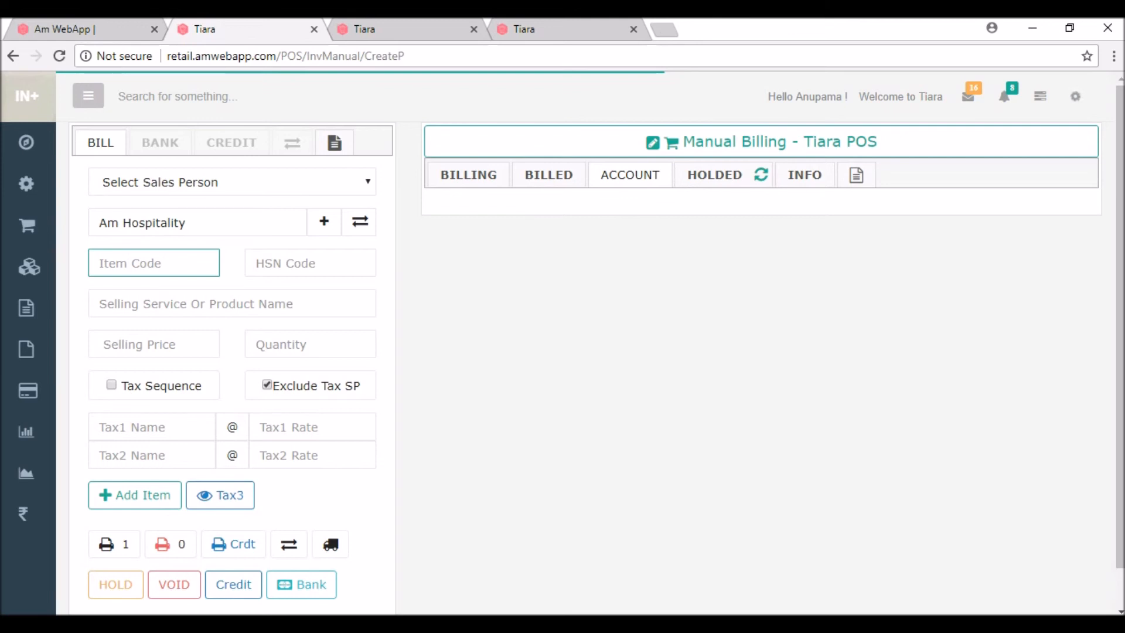
Step: Enter an item with code 2121, name Cake, selling price 700 and quantity 2
text(2121)
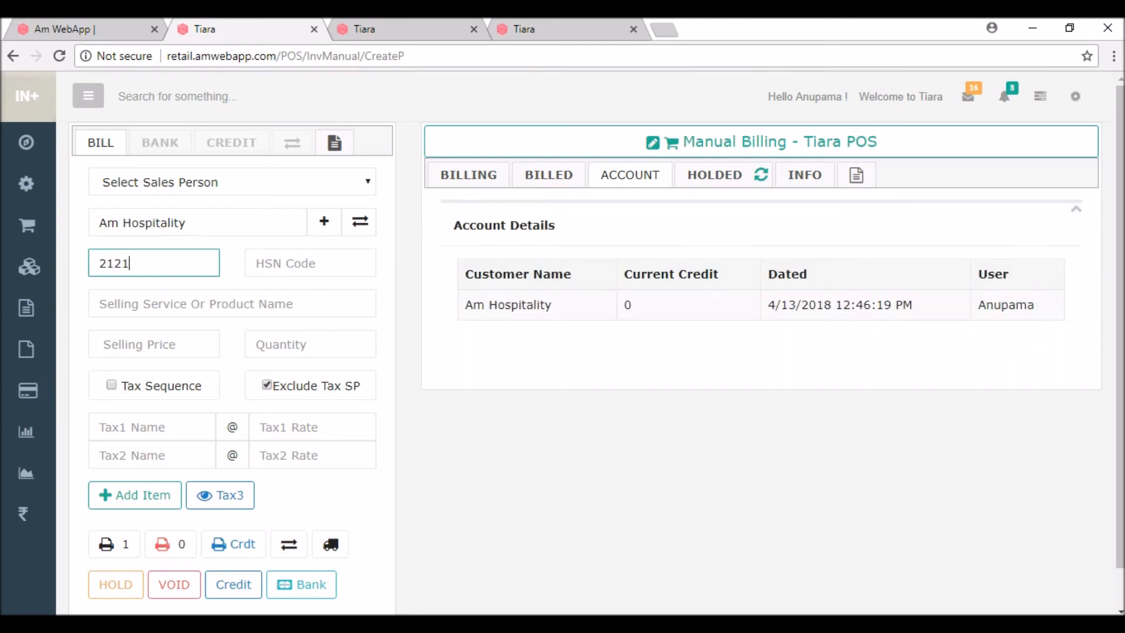
key(Return)
text(Cake)
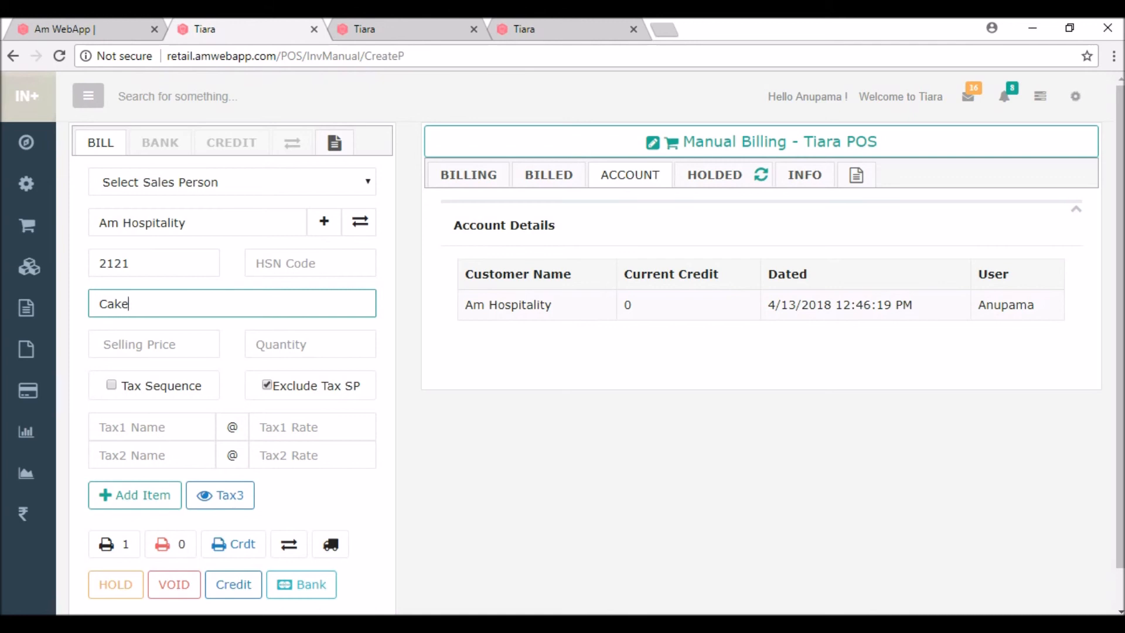
key(Return)
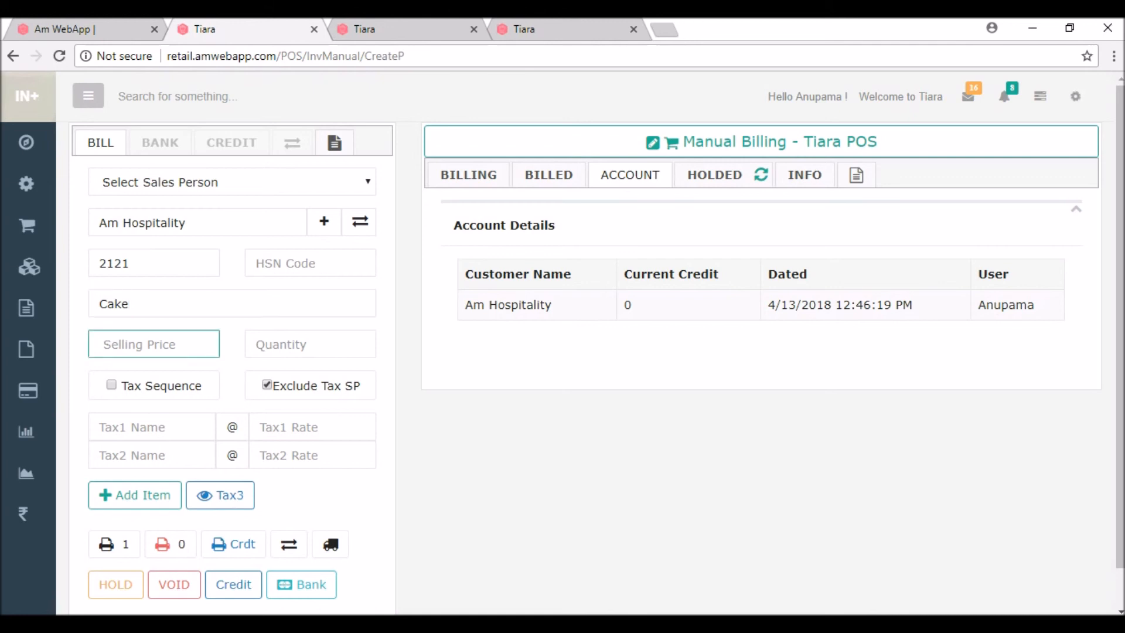
text(700)
key(Return)
text(2)
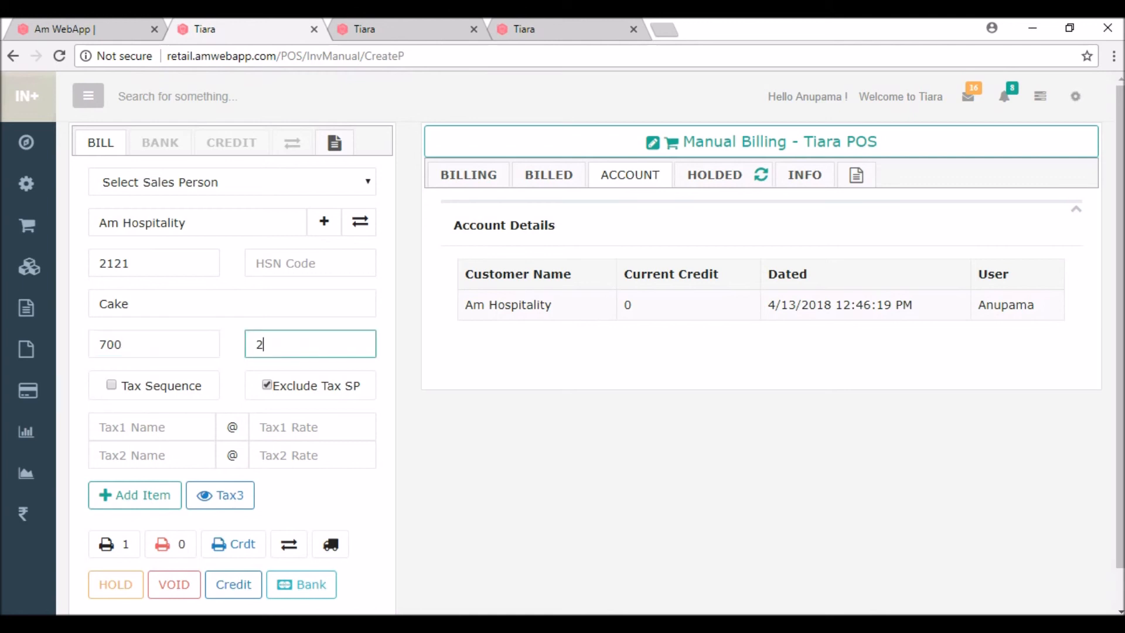
Step: Set the Cake item's first tax to GST at 10 and add the item to the bill
key(Return)
text(GST)
key(Return)
text(10)
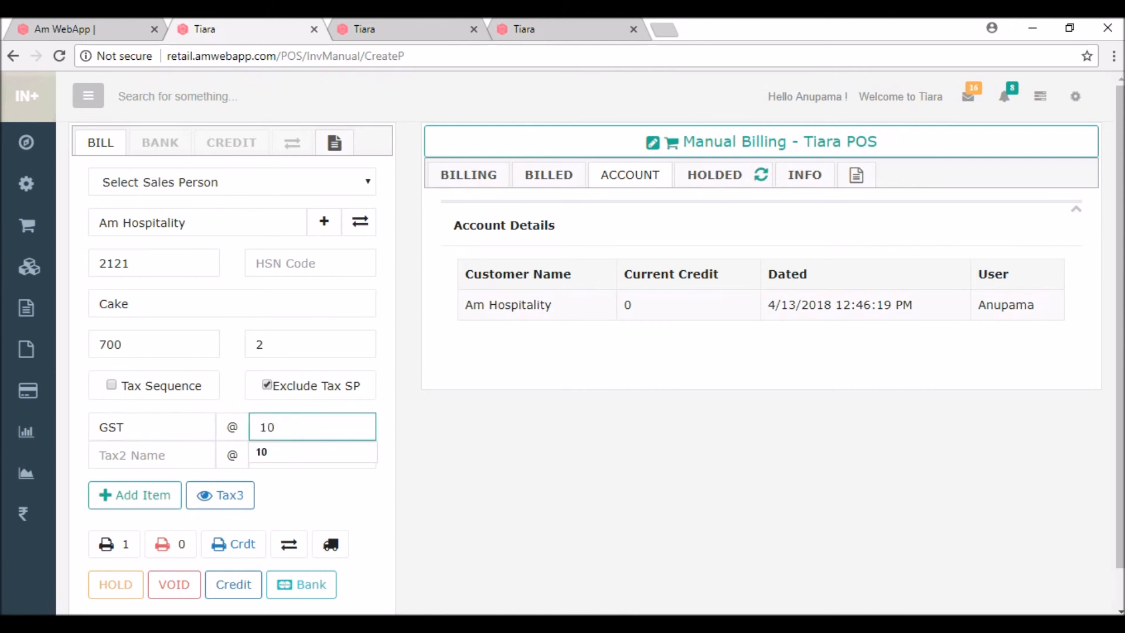
key(Return)
key(Return)
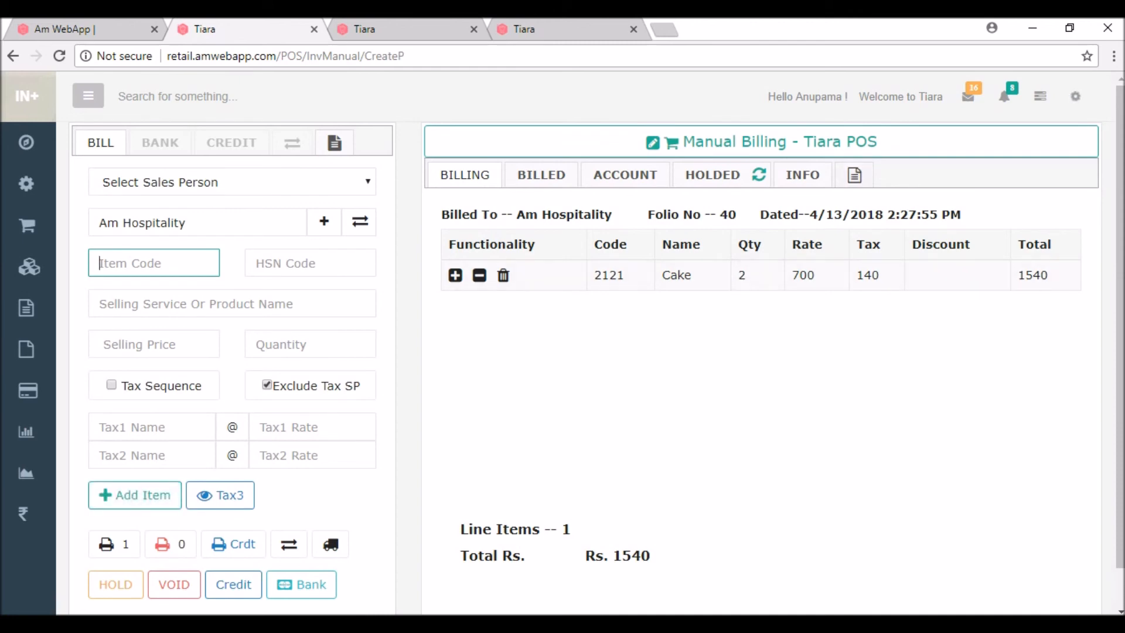
Step: Display the full invoice, assign the customer's existing Am 2 shipping address as the delivery address, and return to the bill's item list
click(860, 175)
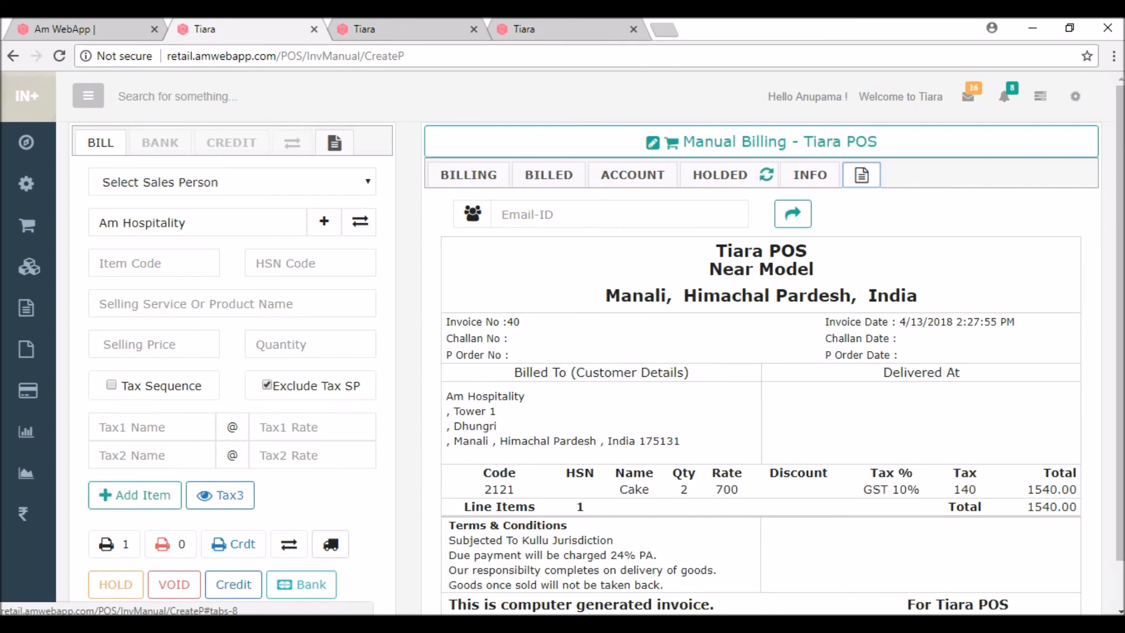
click(330, 544)
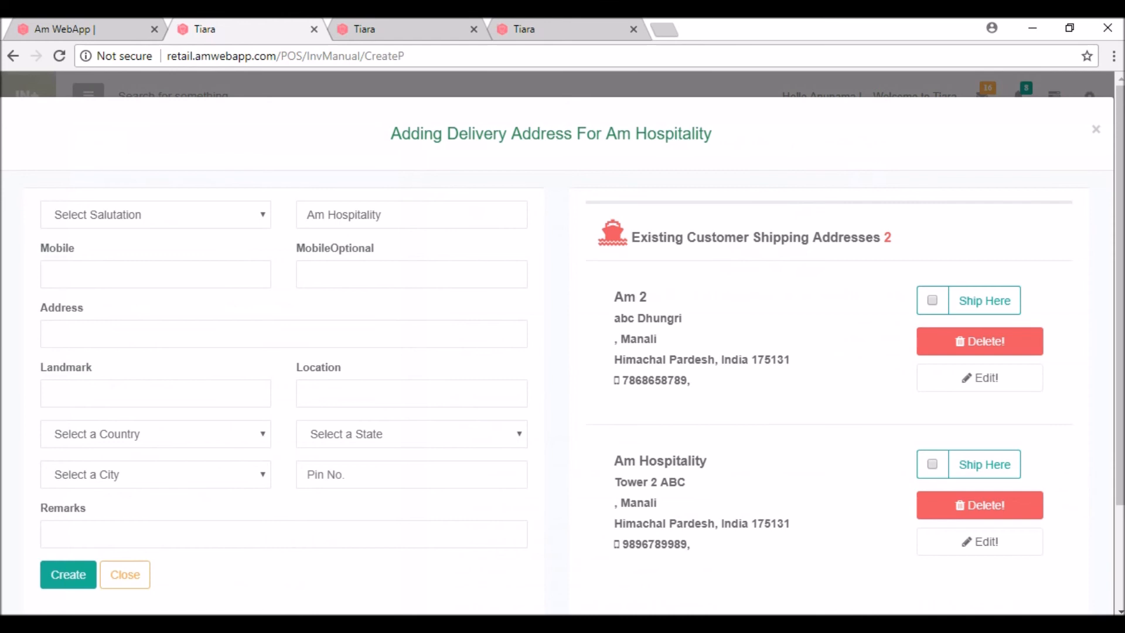
click(932, 300)
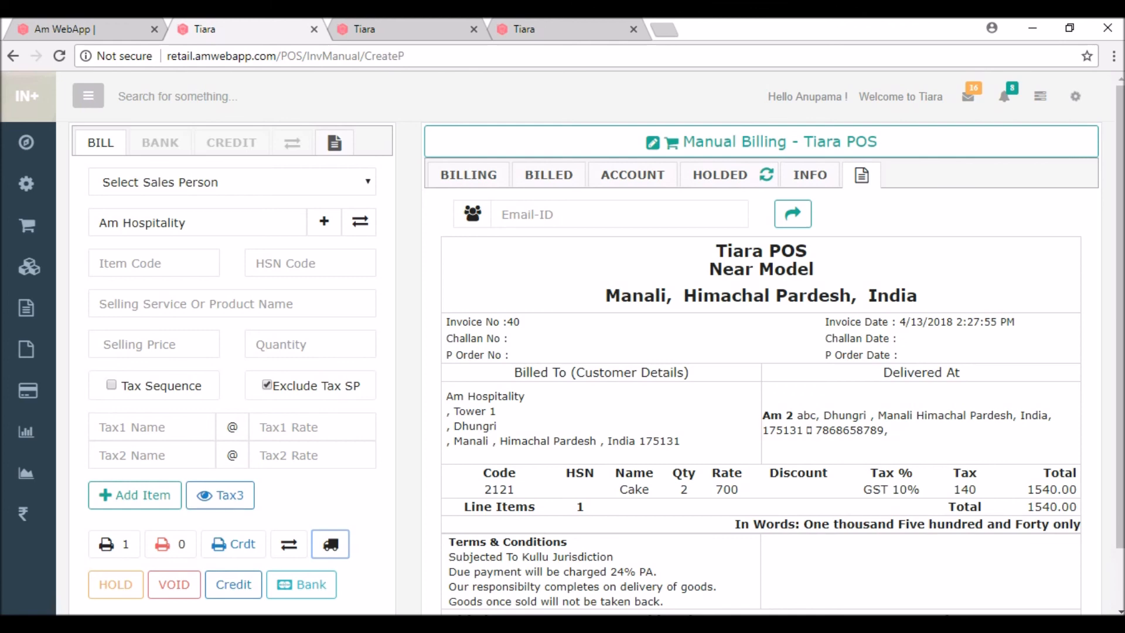
click(465, 176)
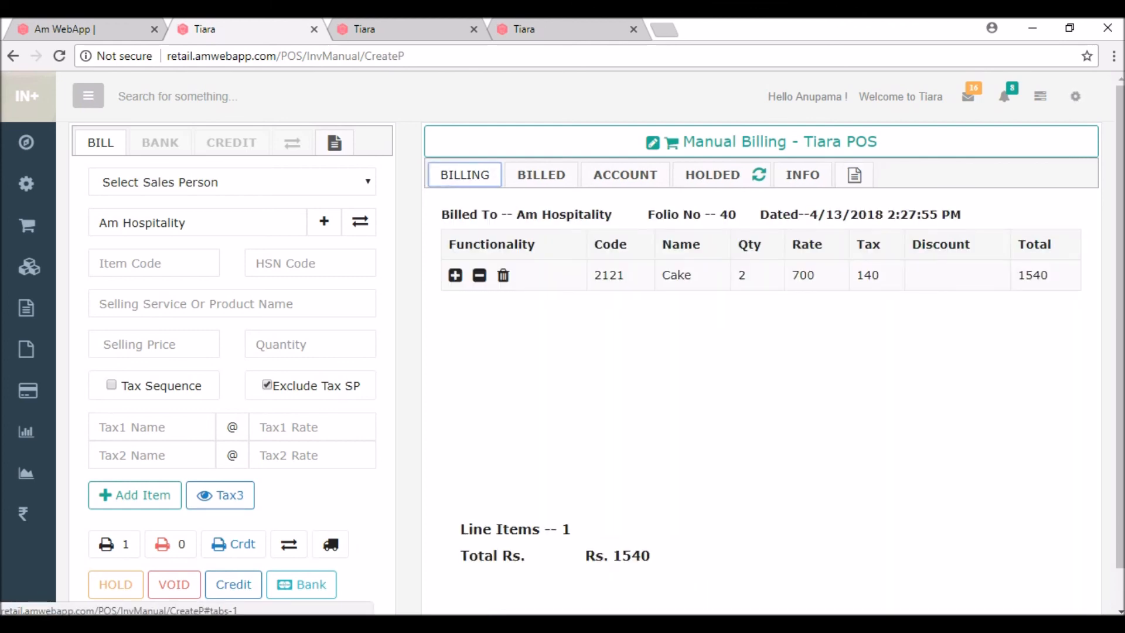
scroll(586, 346, down, 1)
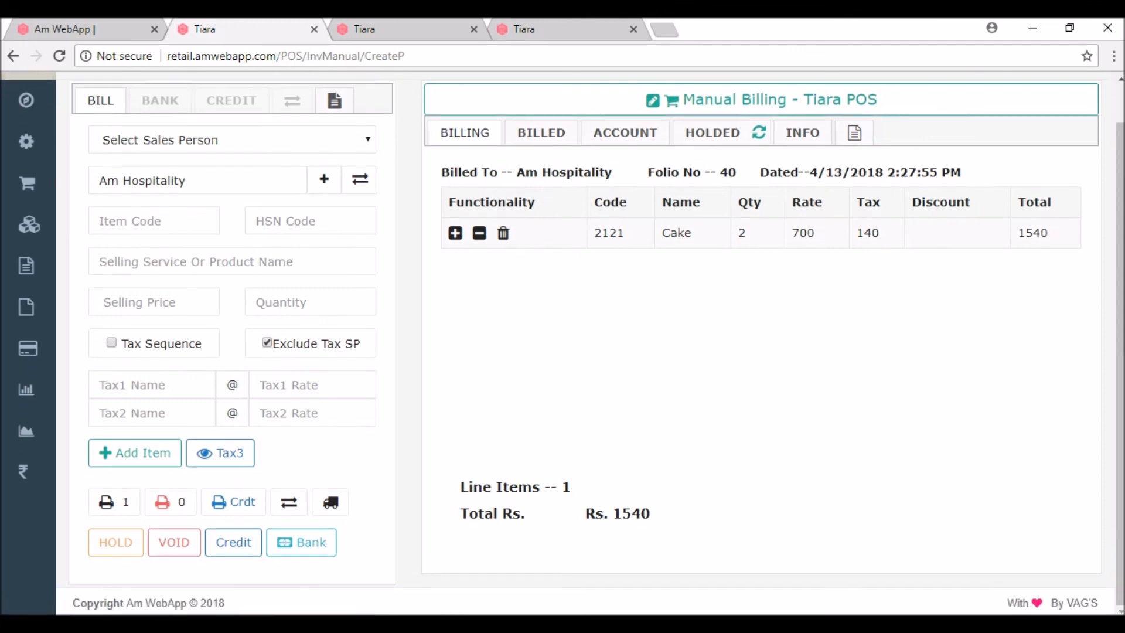